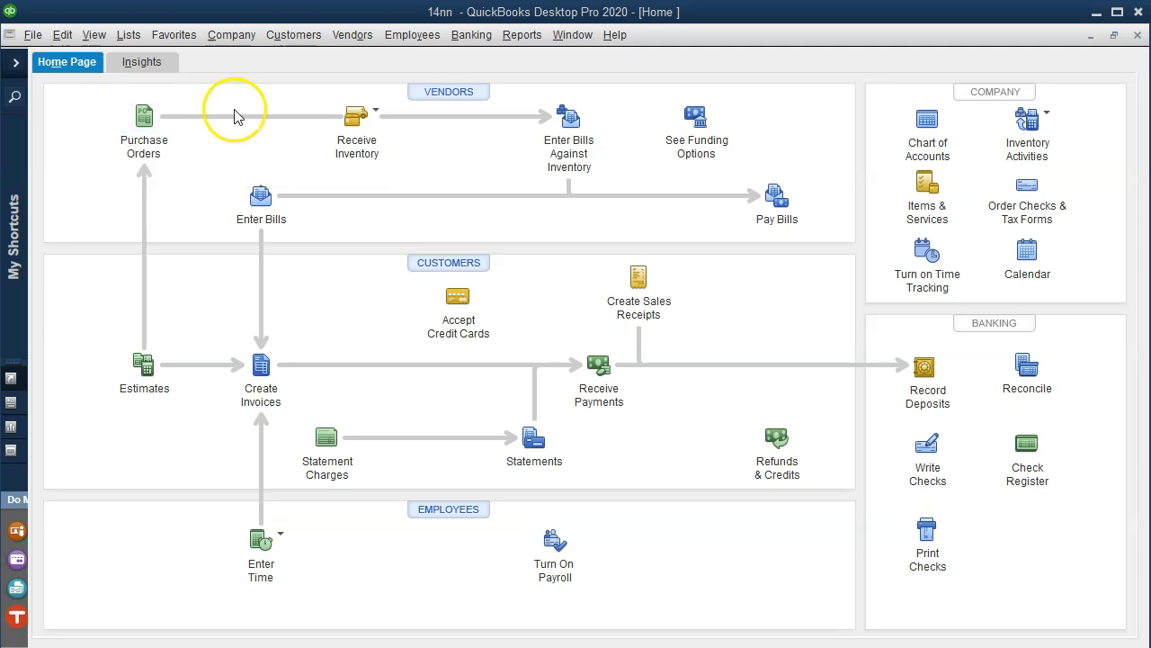
Step: Switch to QuickBooks Online in the browser and start a new purchase order
{"action": "left_click", "coordinate": [1095, 13]}
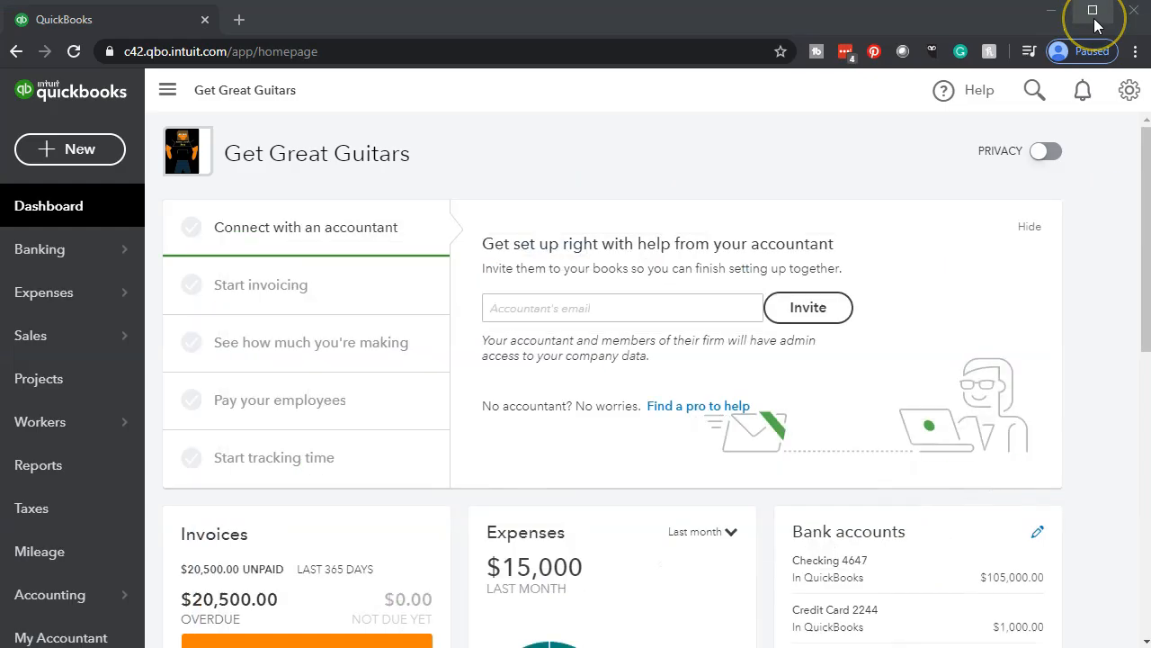
{"action": "left_click", "coordinate": [78, 157]}
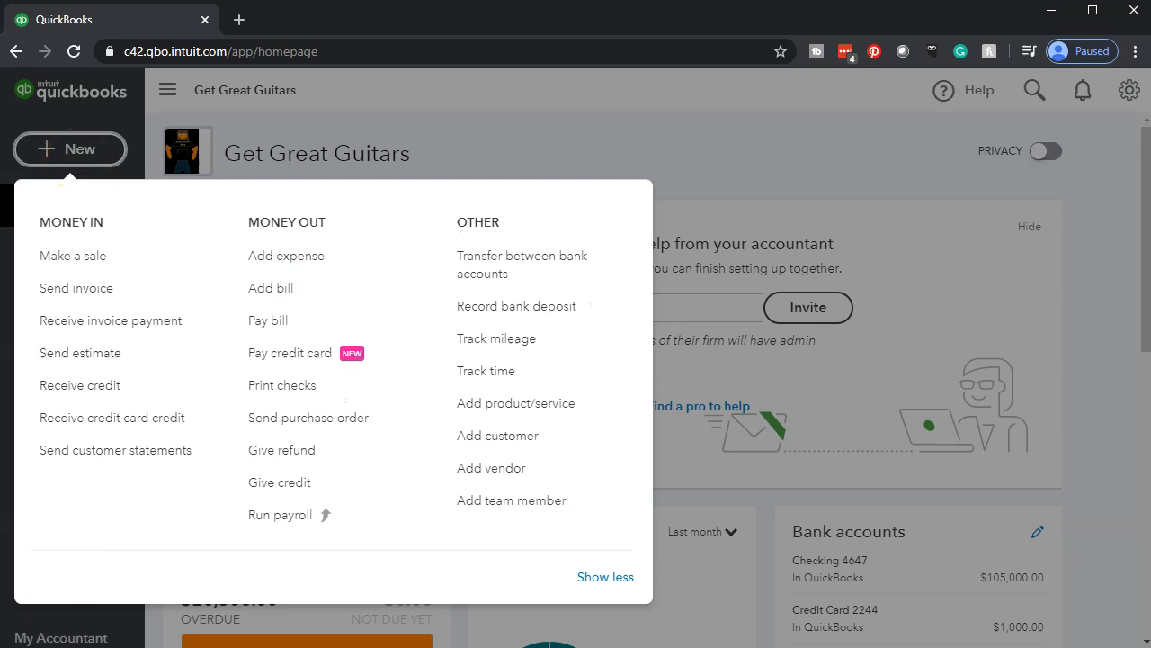
{"action": "left_click", "coordinate": [358, 419]}
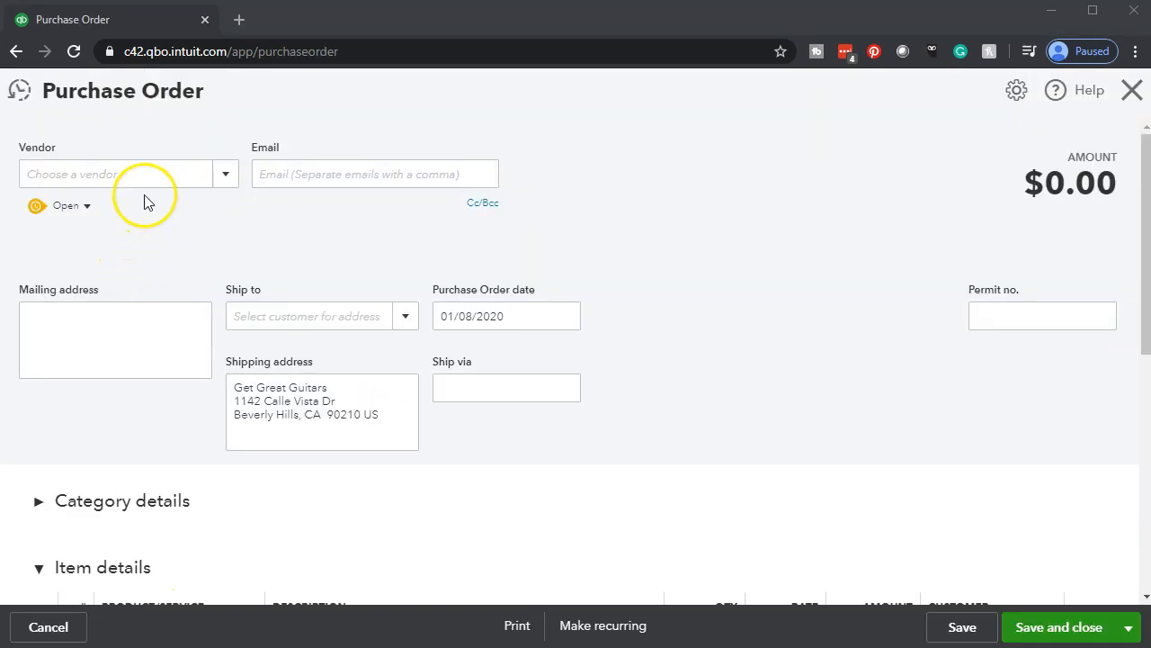
Step: Add Gibson as a new vendor on the purchase order and save the vendor record
{"action": "left_click", "coordinate": [142, 181]}
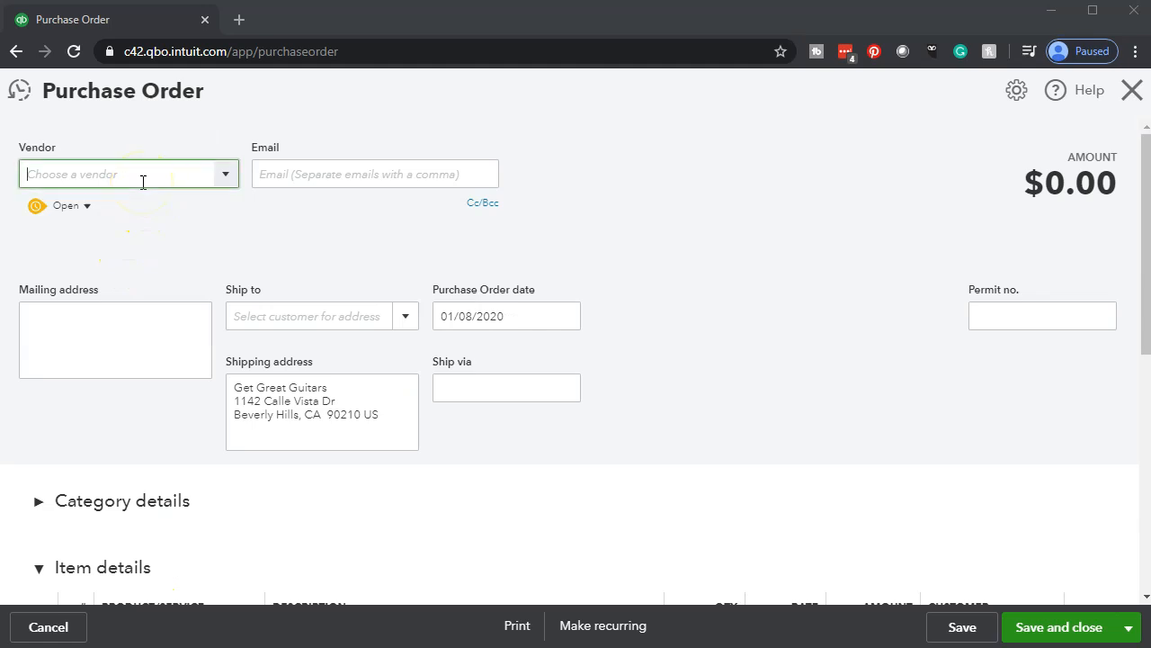
{"action": "left_click", "coordinate": [235, 179]}
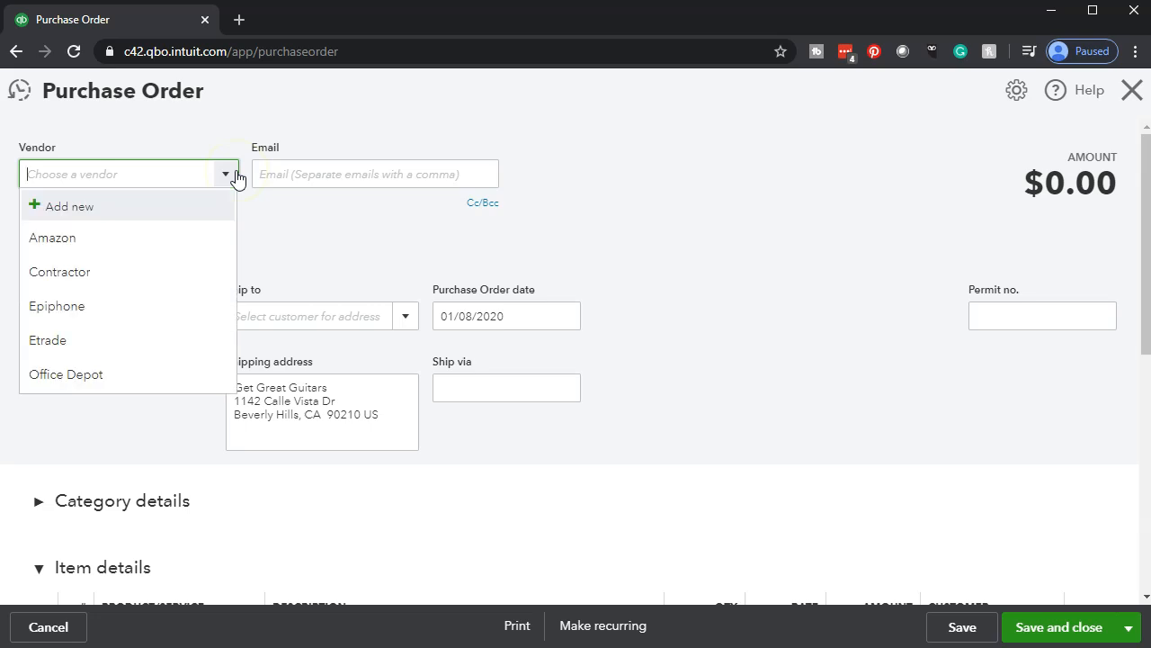
{"action": "type", "text": "Gibs"}
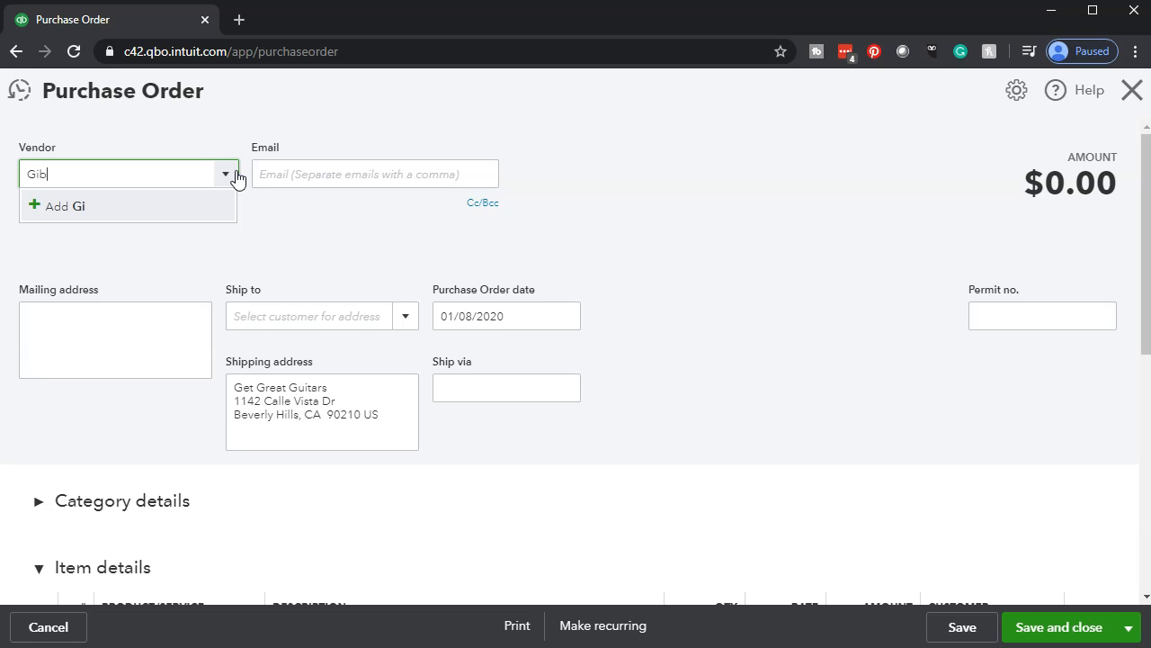
{"action": "type", "text": "on"}
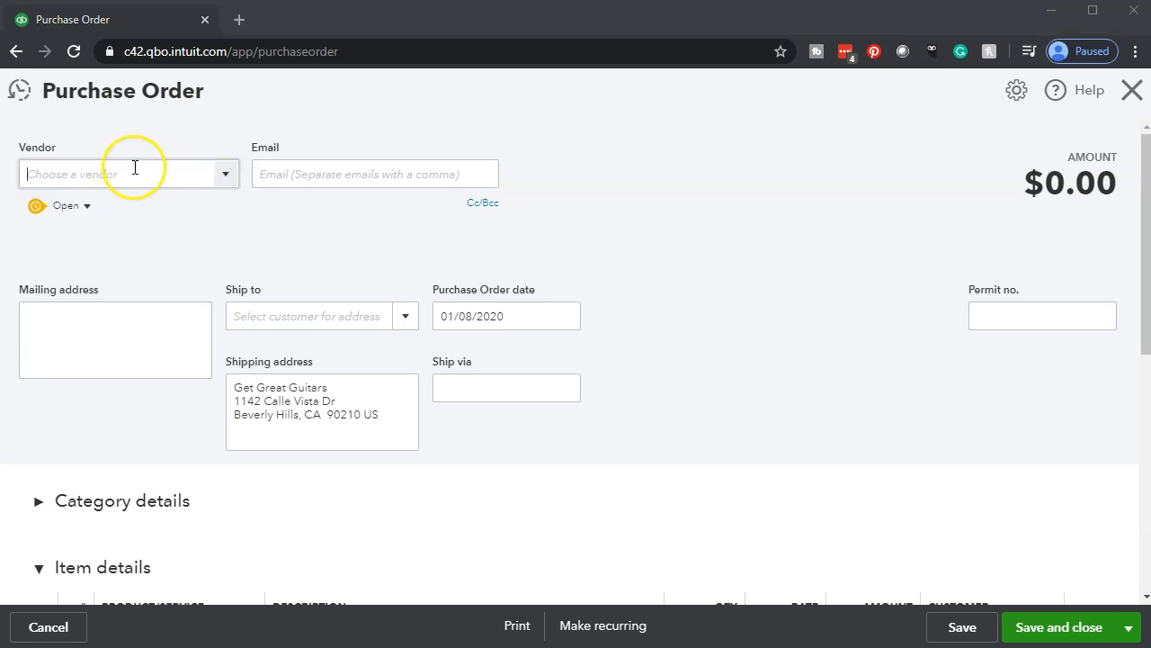
{"action": "left_click", "coordinate": [135, 167]}
{"action": "type", "text": "Gibson"}
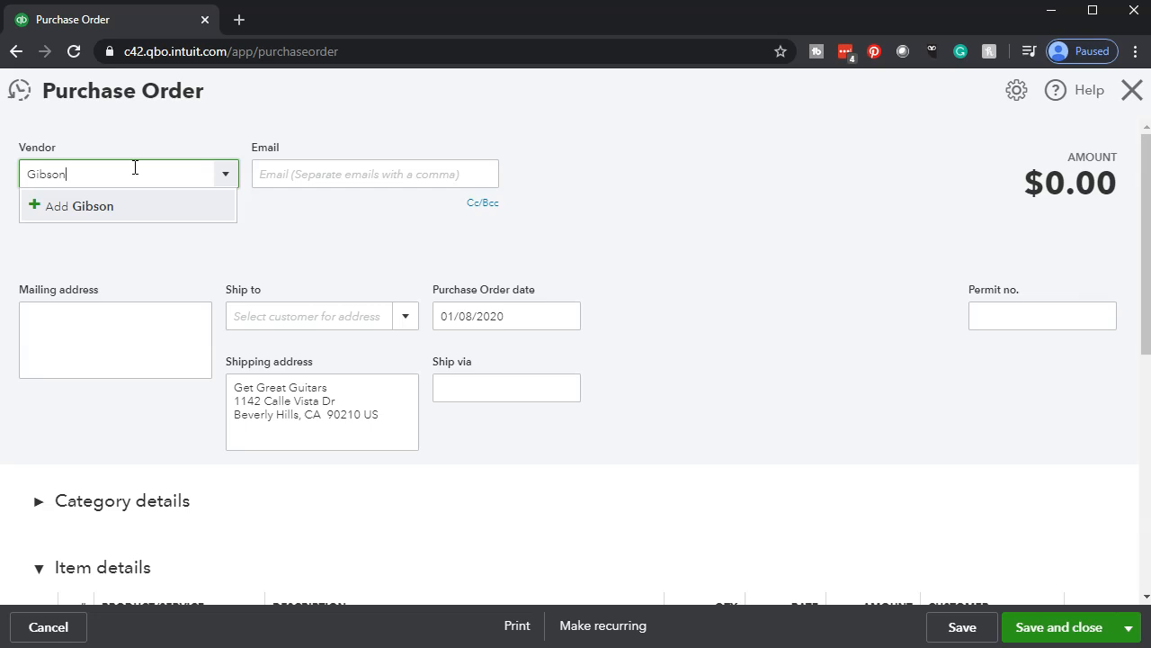
{"action": "left_click", "coordinate": [120, 227]}
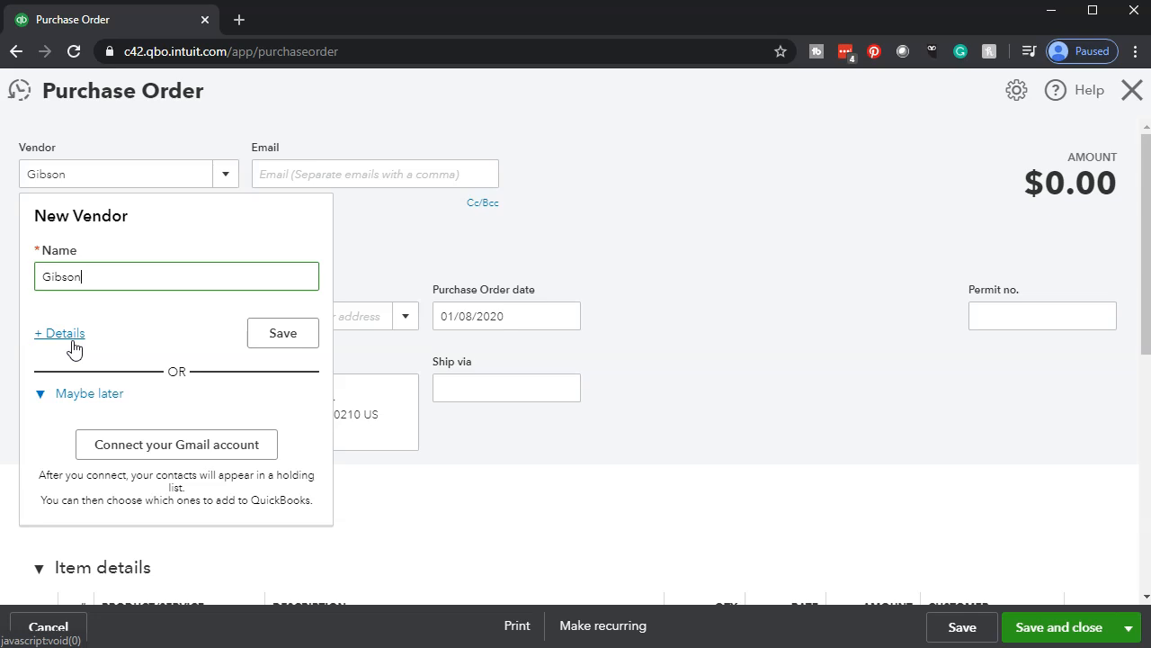
{"action": "left_click", "coordinate": [280, 335]}
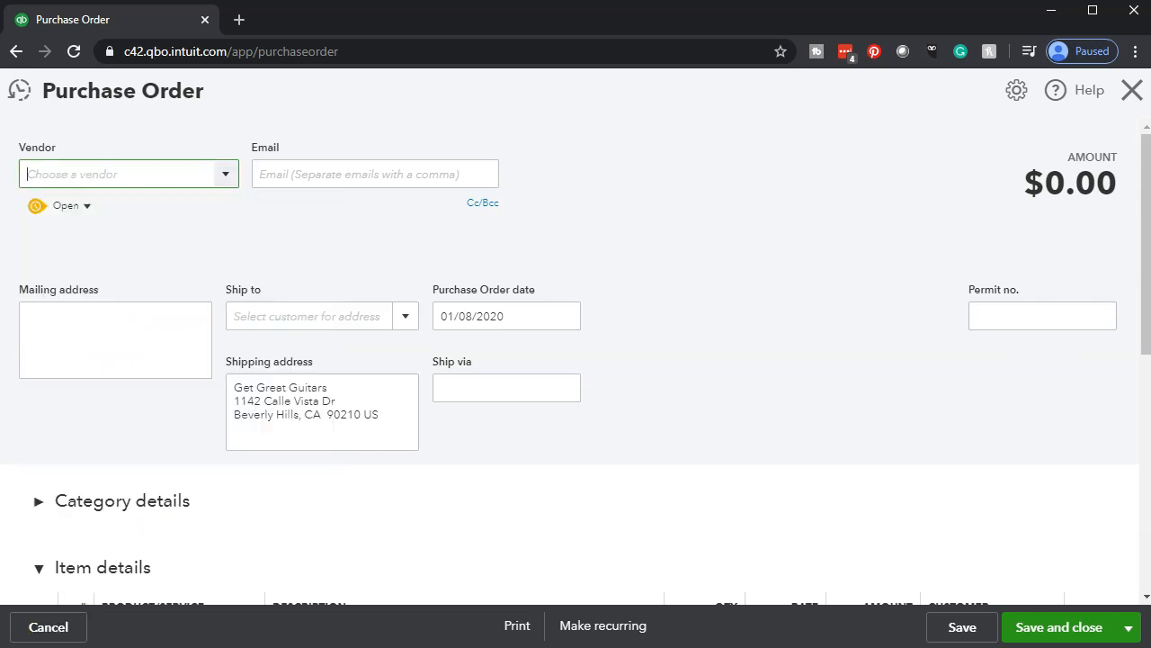
Step: Set the purchase order date to 01/12/2020
{"action": "left_click", "coordinate": [309, 171]}
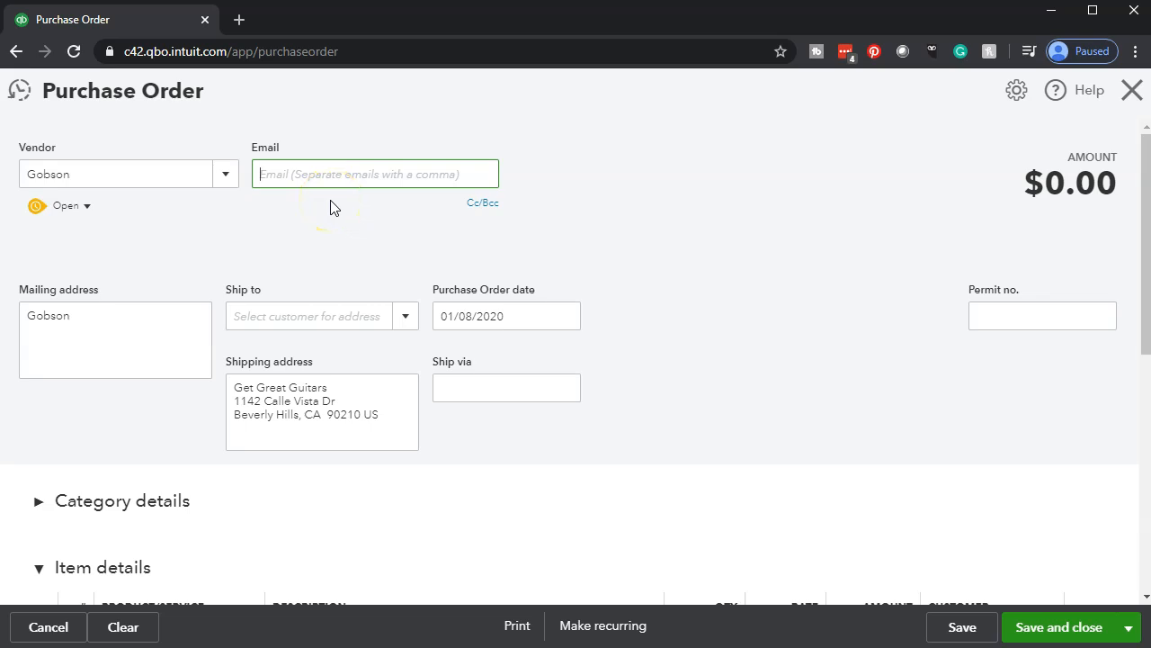
{"action": "key", "text": "Tab"}
{"action": "key", "text": "Tab"}
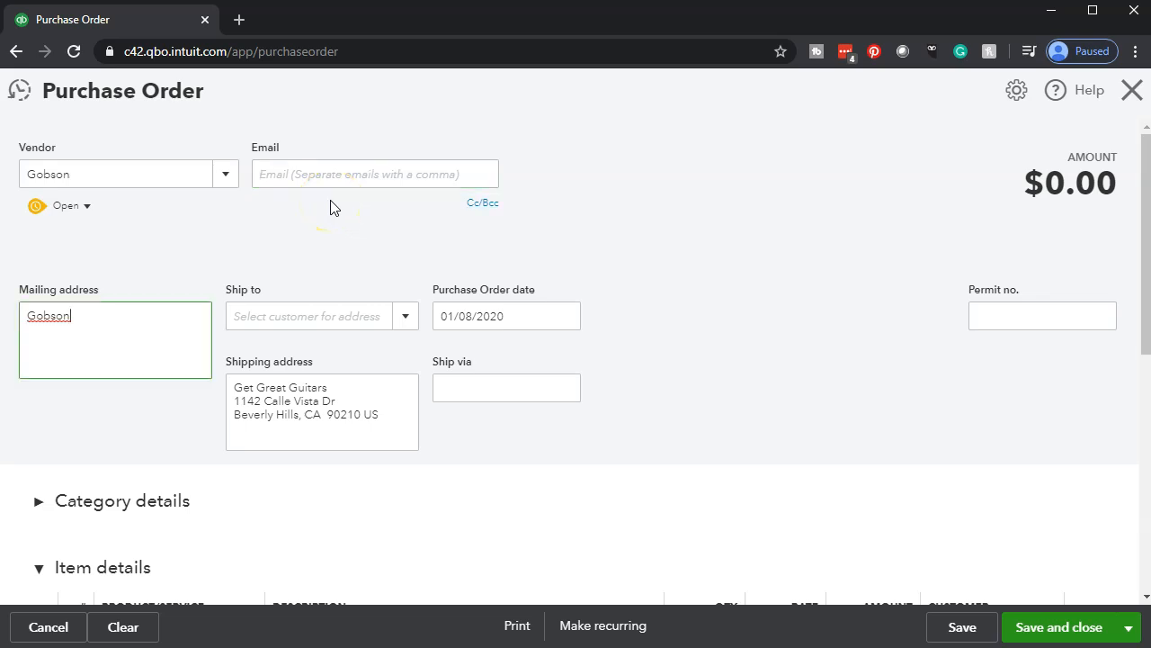
{"action": "key", "text": "Tab"}
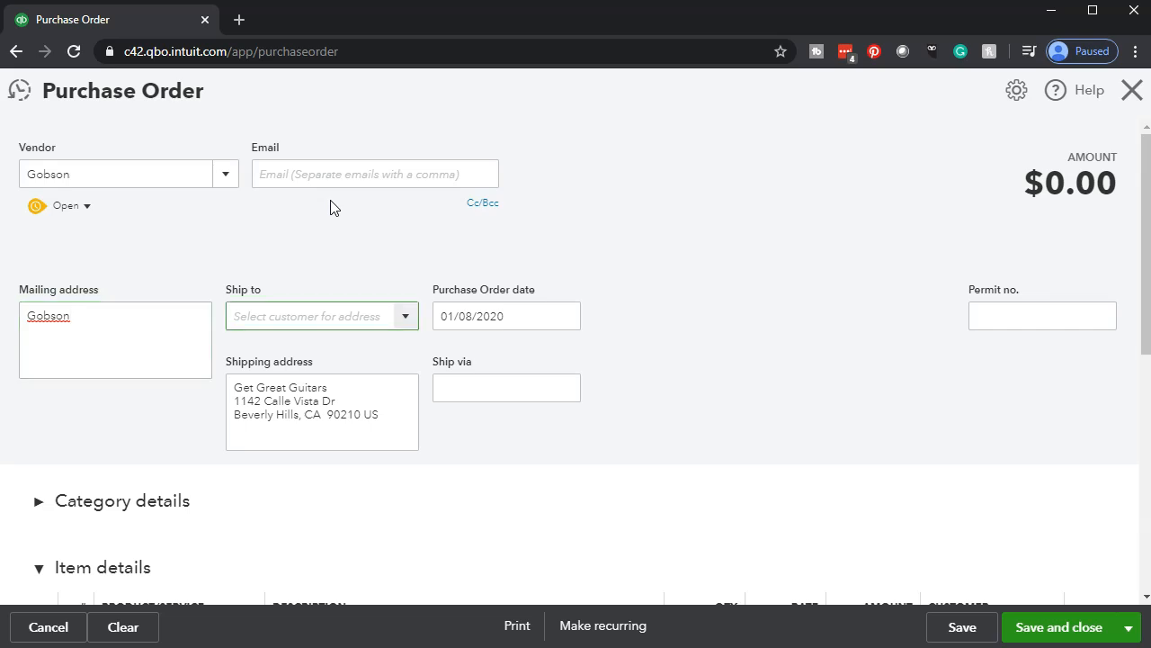
{"action": "key", "text": "Tab"}
{"action": "key", "text": "Tab"}
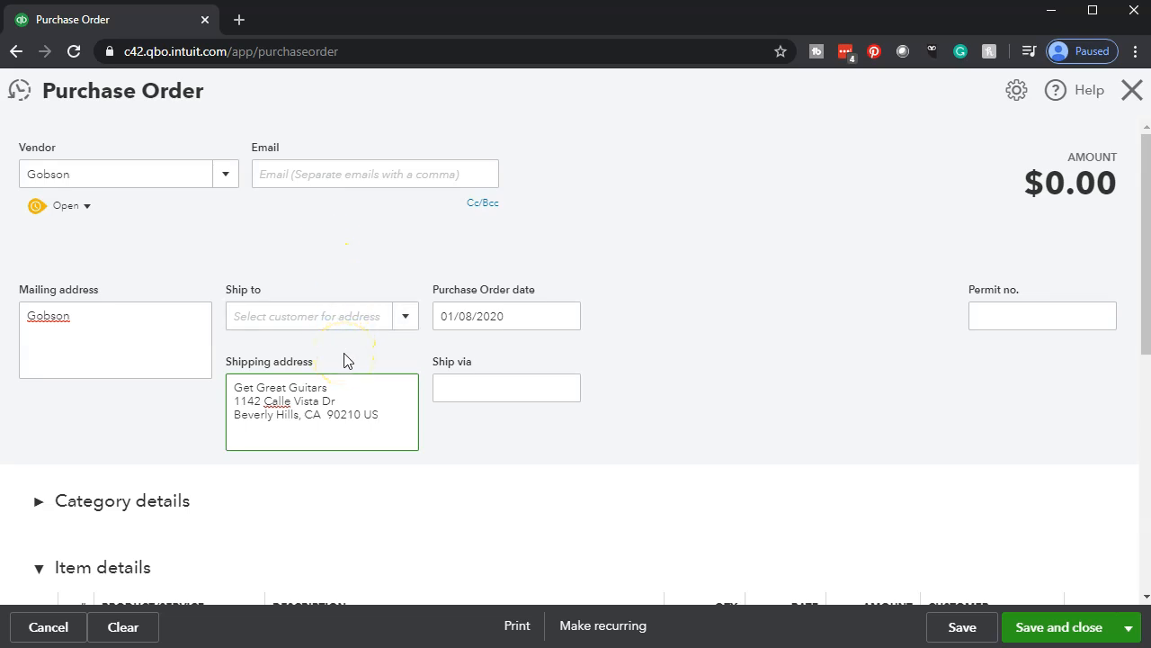
{"action": "left_click_drag", "start_coordinate": [511, 318], "coordinate": [437, 315]}
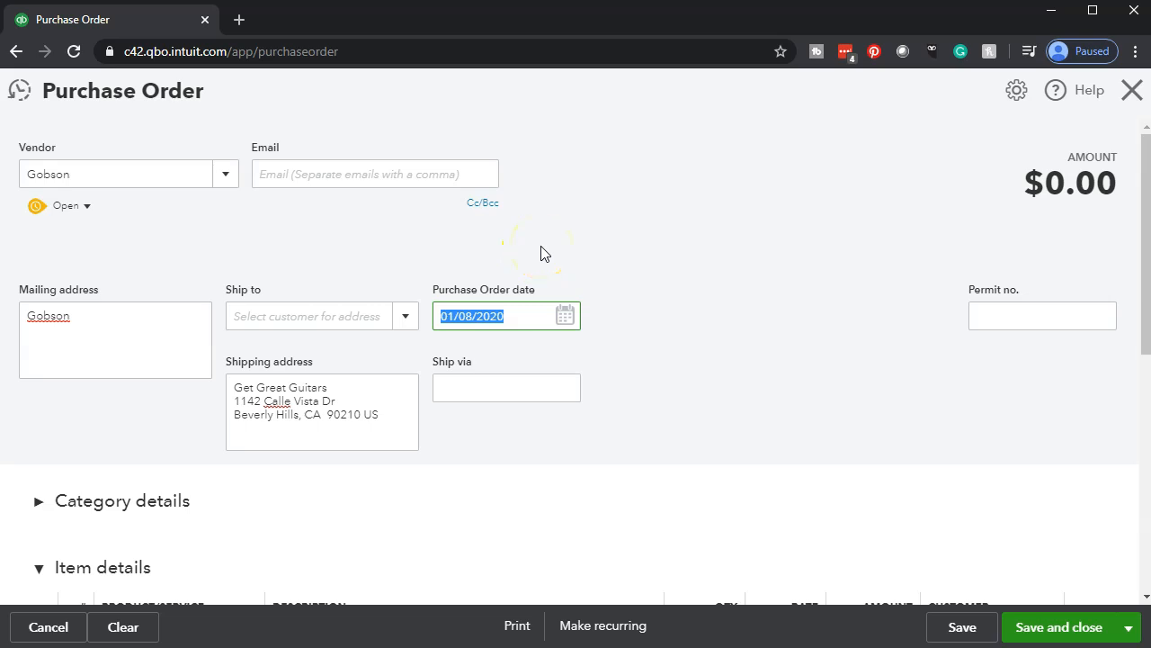
{"action": "type", "text": "011220"}
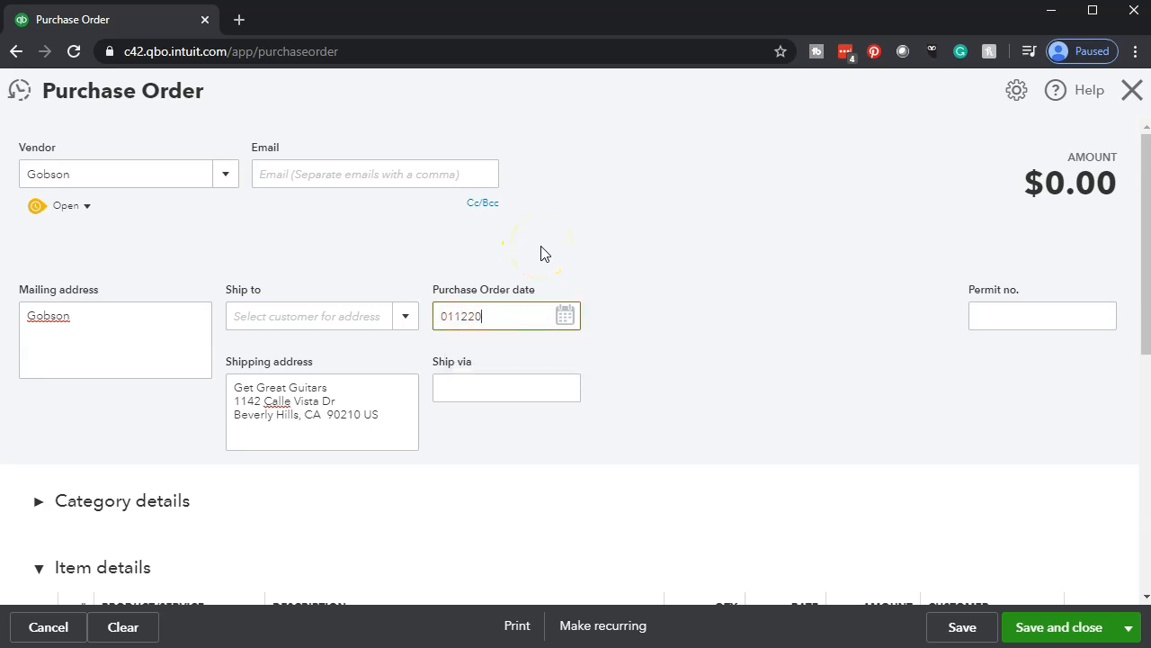
{"action": "key", "text": "Tab"}
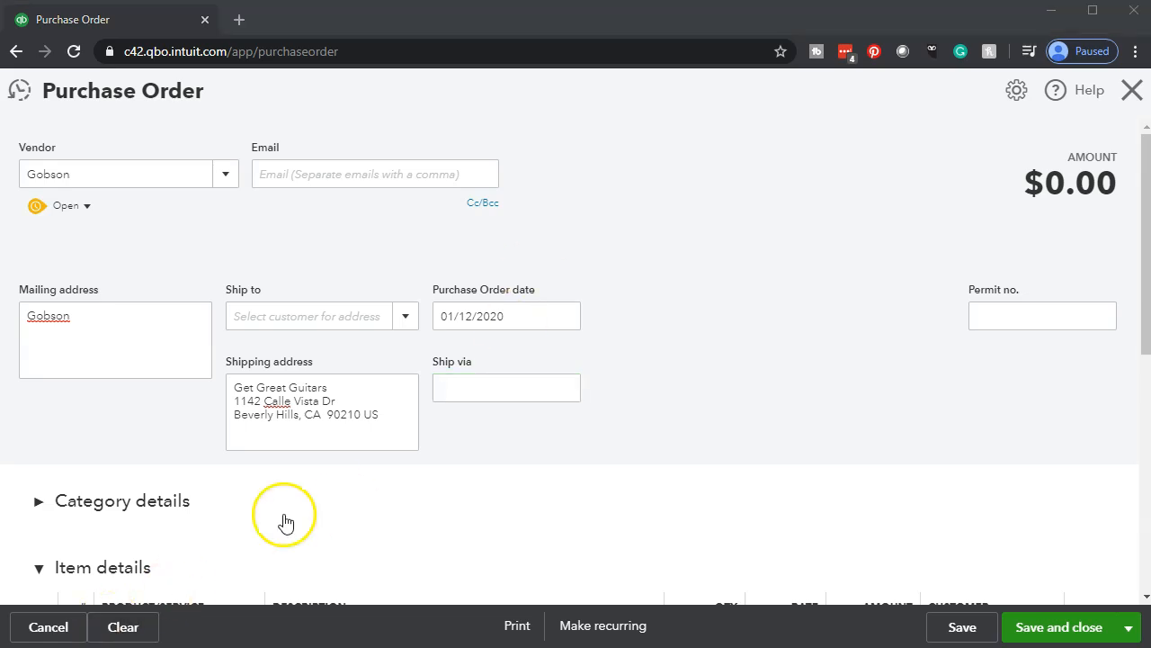
Step: Add GSB as a new product in the first item line and choose Inventory as its type
{"action": "scroll", "coordinate": [284, 516], "scroll_direction": "down", "scroll_amount": 1}
{"action": "scroll", "coordinate": [284, 515], "scroll_direction": "down", "scroll_amount": 2}
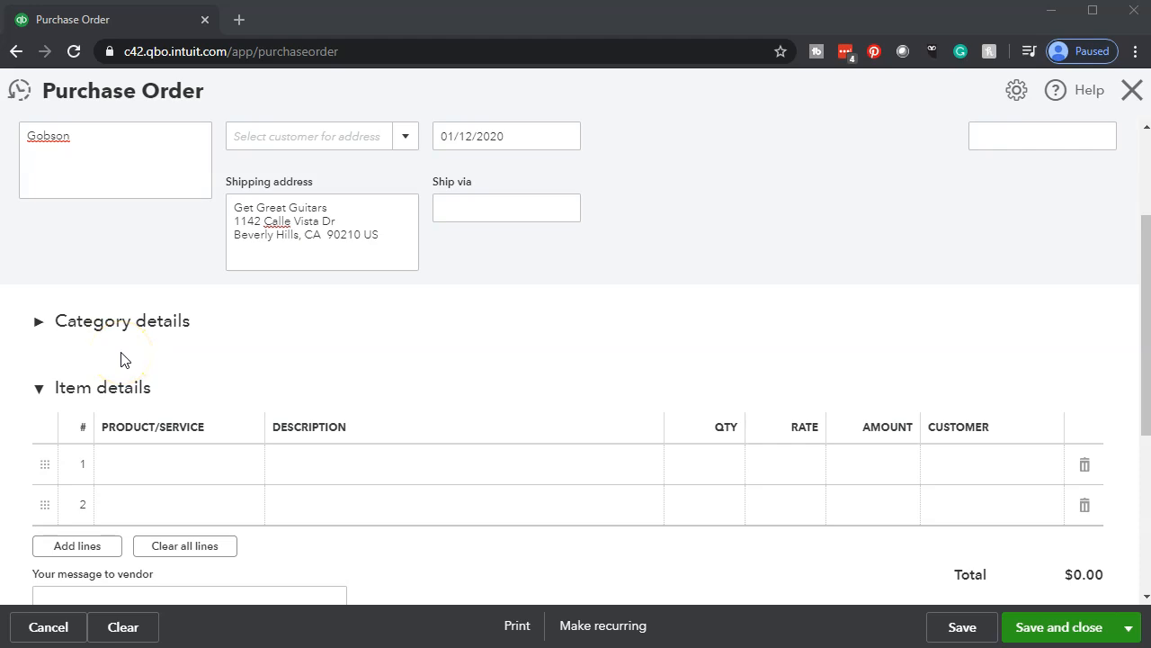
{"action": "scroll", "coordinate": [121, 360], "scroll_direction": "down", "scroll_amount": 1}
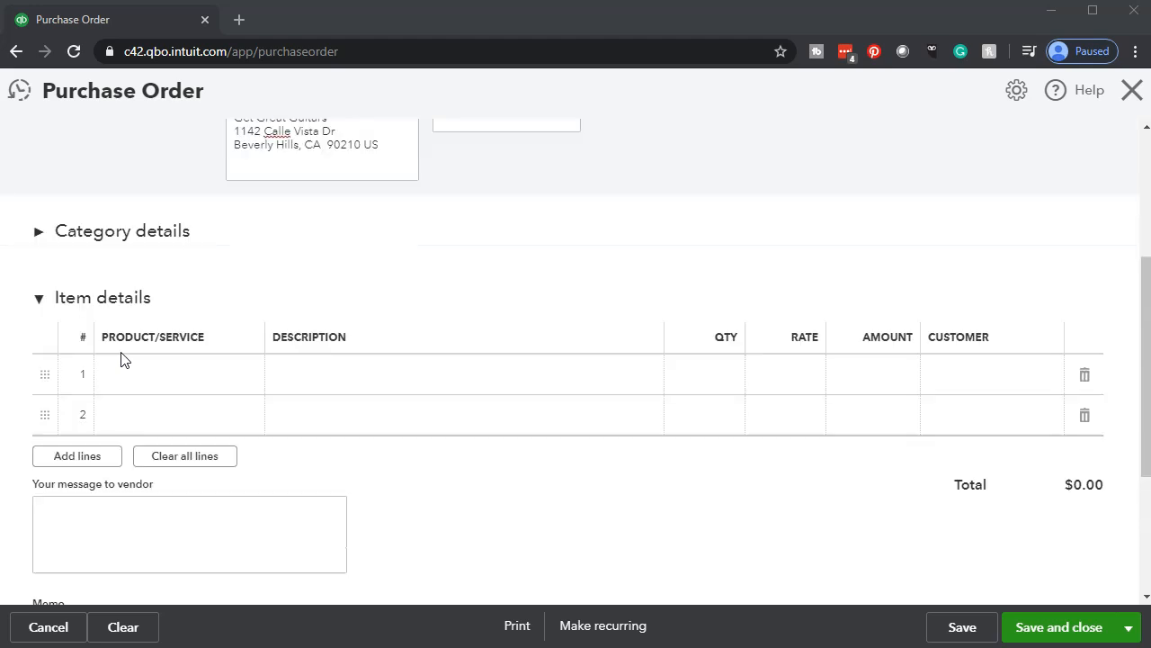
{"action": "left_click", "coordinate": [123, 364]}
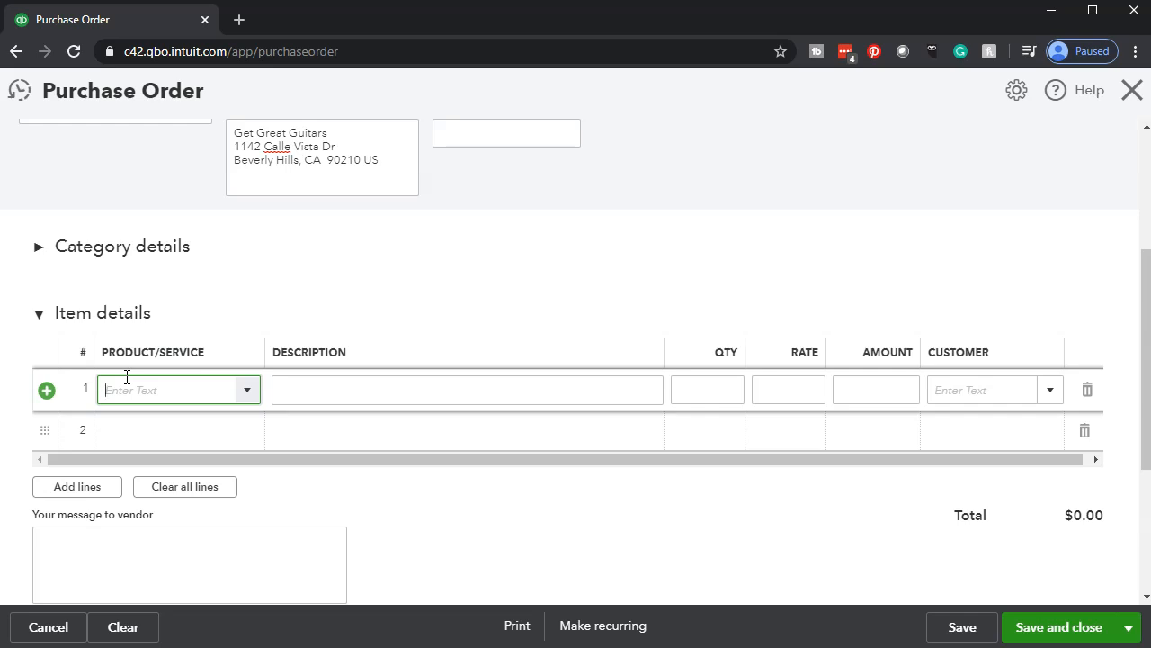
{"action": "type", "text": "GS"}
{"action": "key", "text": "BackSpace"}
{"action": "key", "text": "BackSpace"}
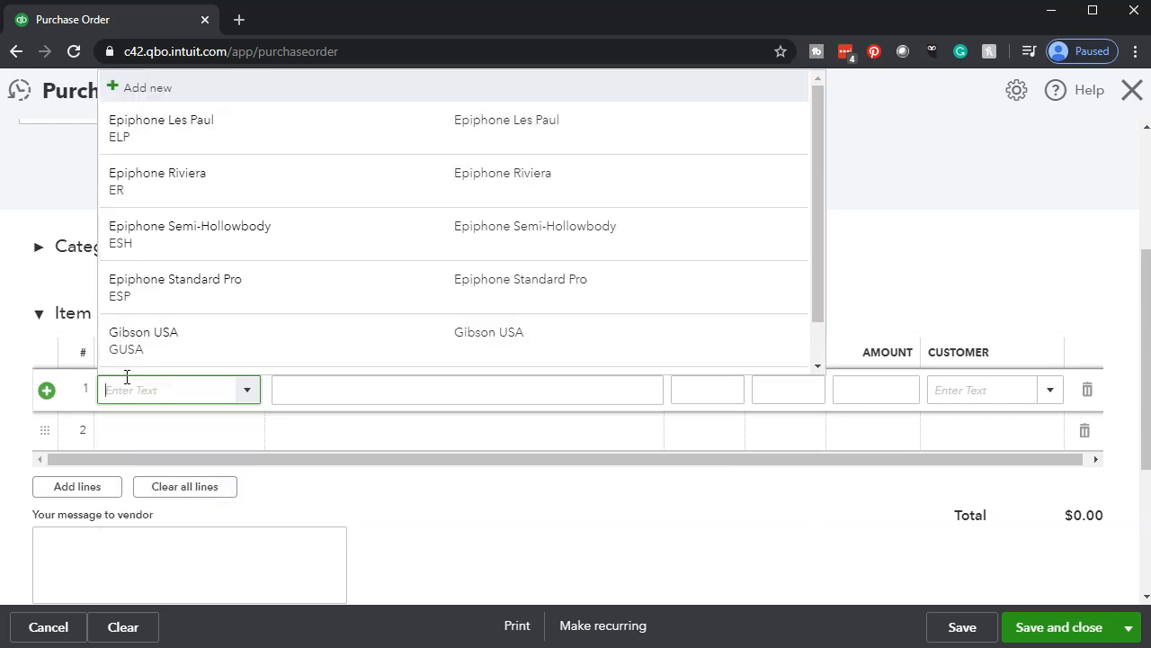
{"action": "type", "text": "GSB"}
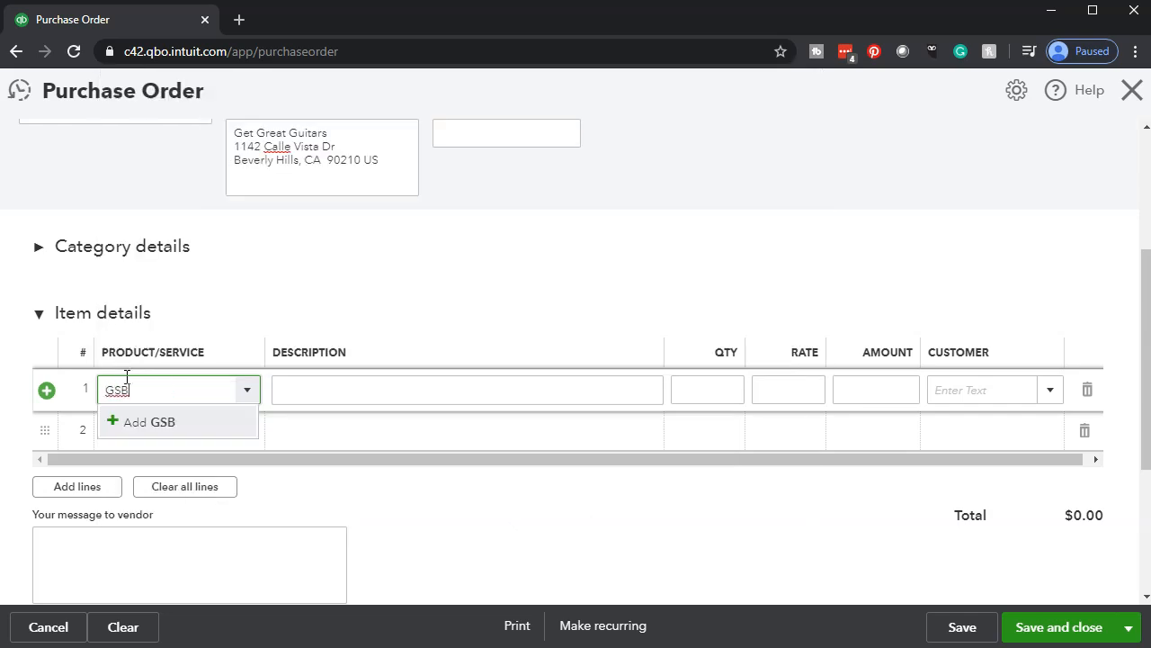
{"action": "key", "text": "Return"}
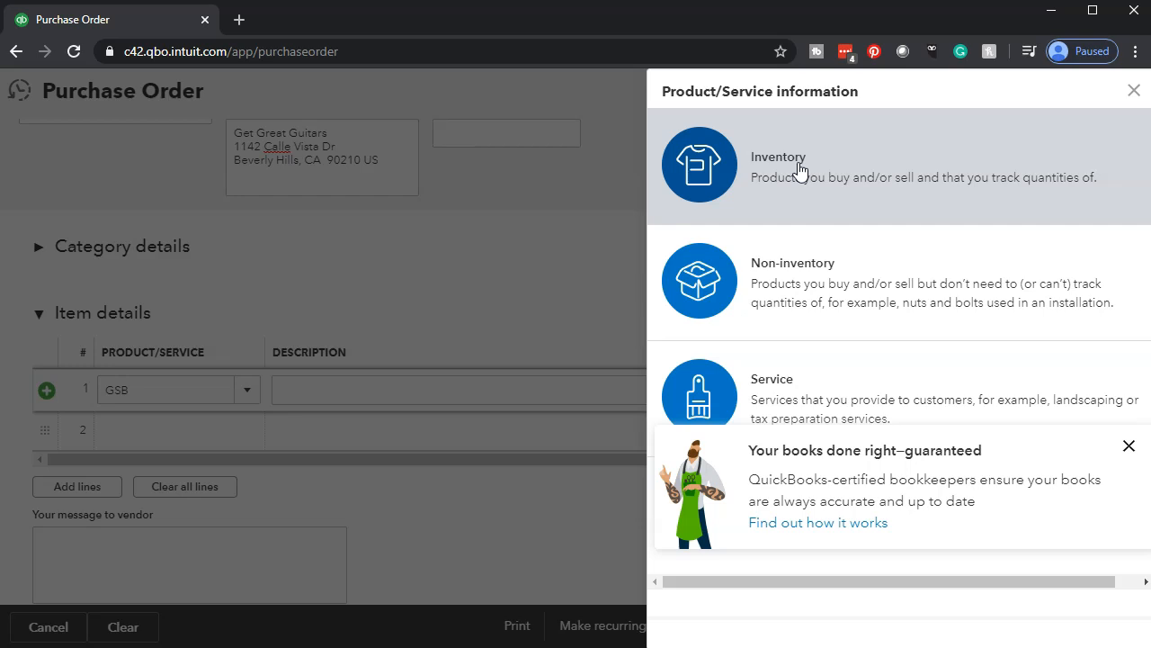
{"action": "left_click", "coordinate": [799, 171]}
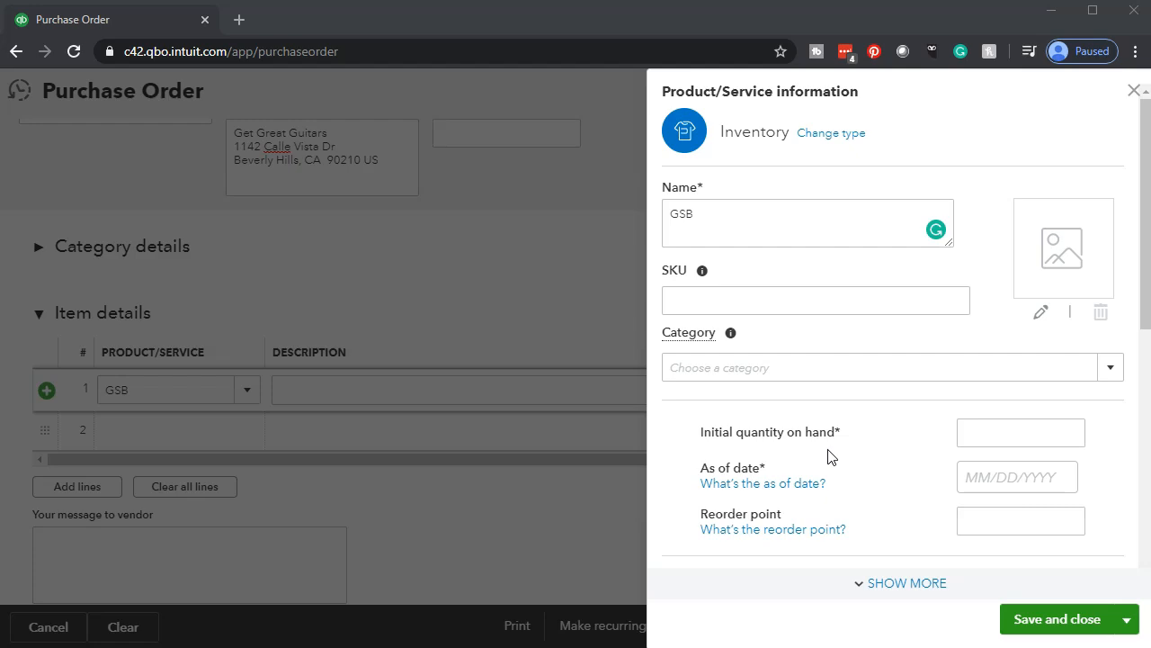
Step: Enter "Gibson SG" as the sales description of the new GSB inventory item
{"action": "left_click", "coordinate": [801, 376]}
{"action": "scroll", "coordinate": [802, 355], "scroll_direction": "down", "scroll_amount": 1}
{"action": "left_click", "coordinate": [781, 299]}
{"action": "scroll", "coordinate": [781, 300], "scroll_direction": "down", "scroll_amount": 1}
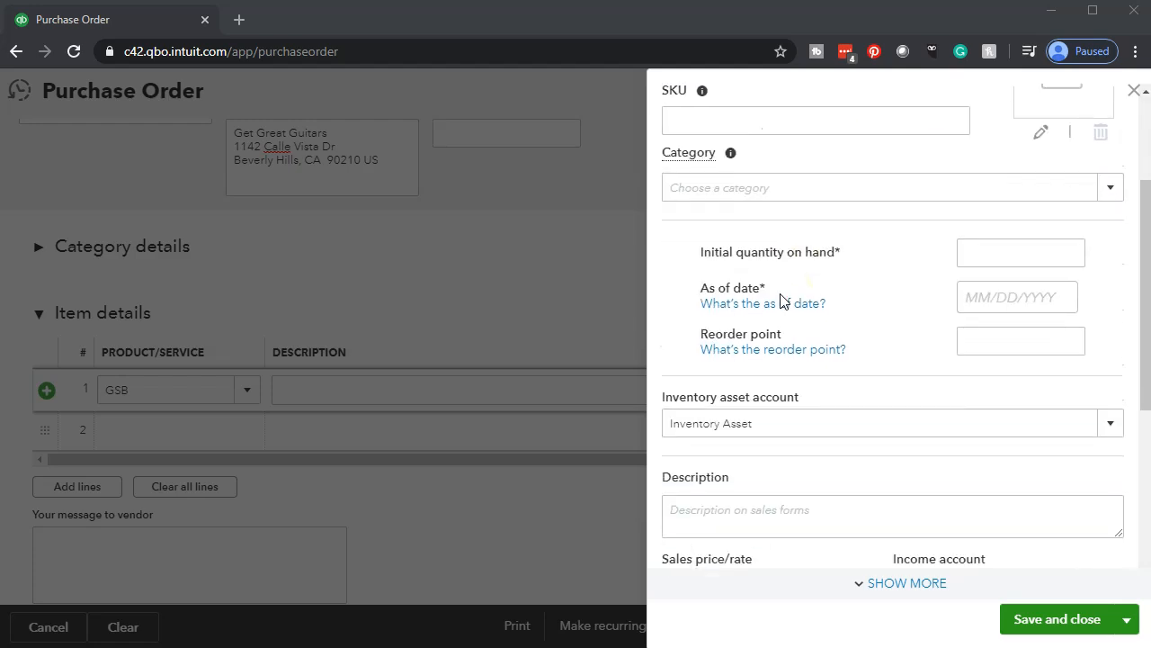
{"action": "left_click", "coordinate": [781, 297]}
{"action": "left_click", "coordinate": [814, 283]}
{"action": "scroll", "coordinate": [814, 288], "scroll_direction": "down", "scroll_amount": 1}
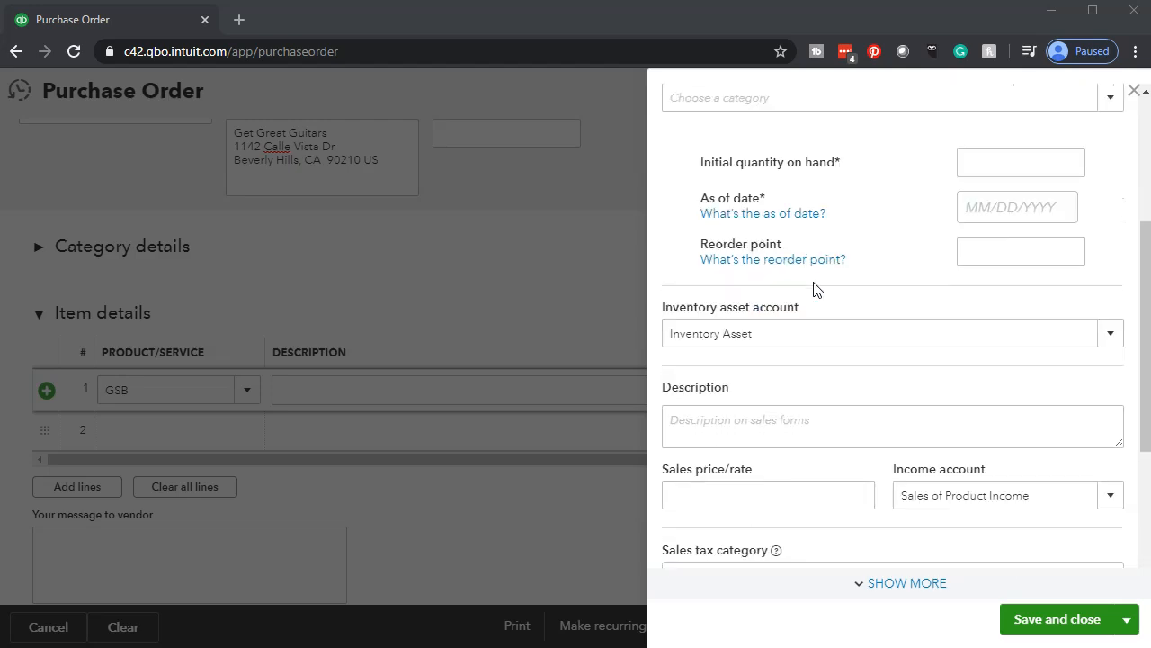
{"action": "left_click", "coordinate": [798, 413]}
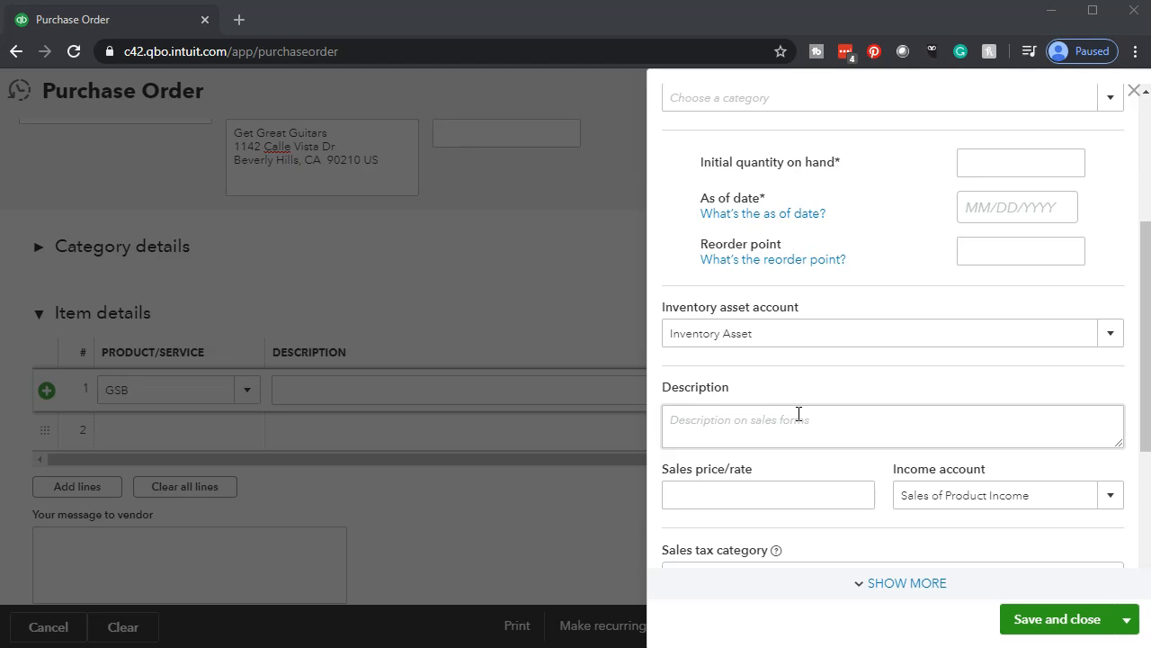
{"action": "scroll", "coordinate": [798, 413], "scroll_direction": "down", "scroll_amount": 1}
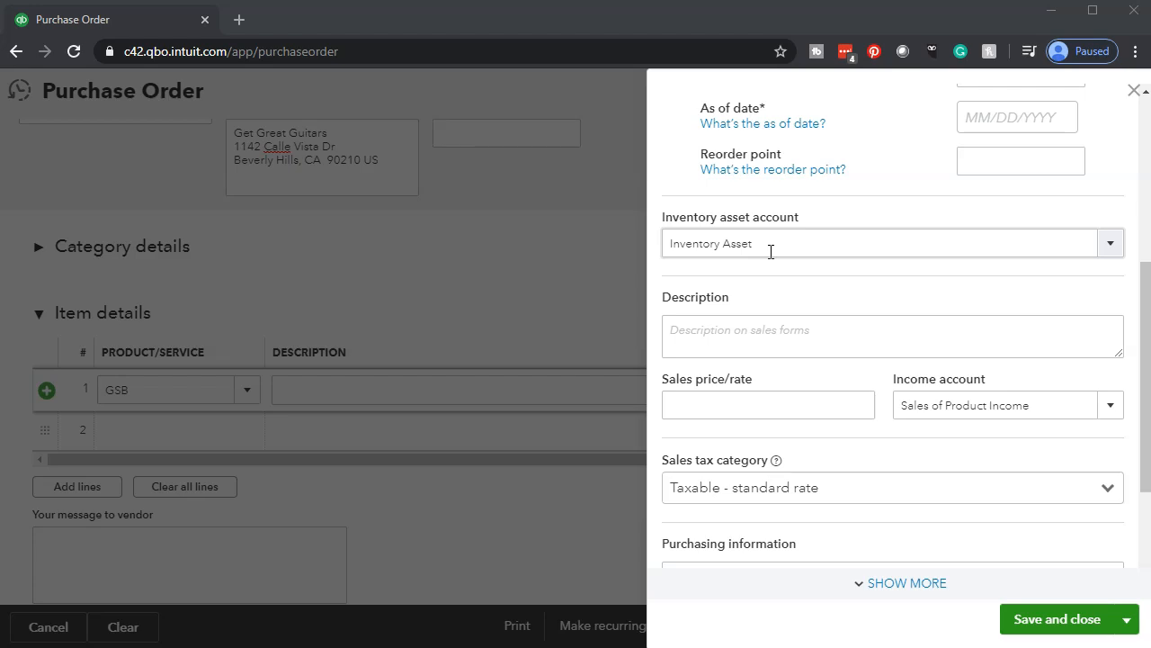
{"action": "left_click", "coordinate": [746, 333]}
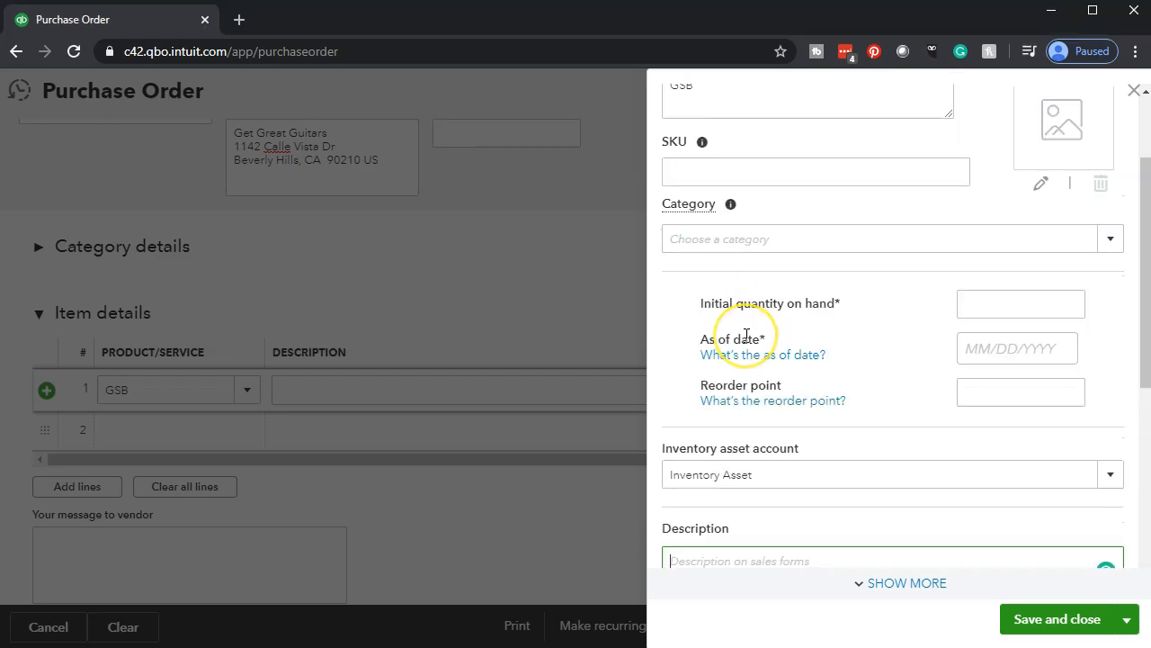
{"action": "type", "text": "G"}
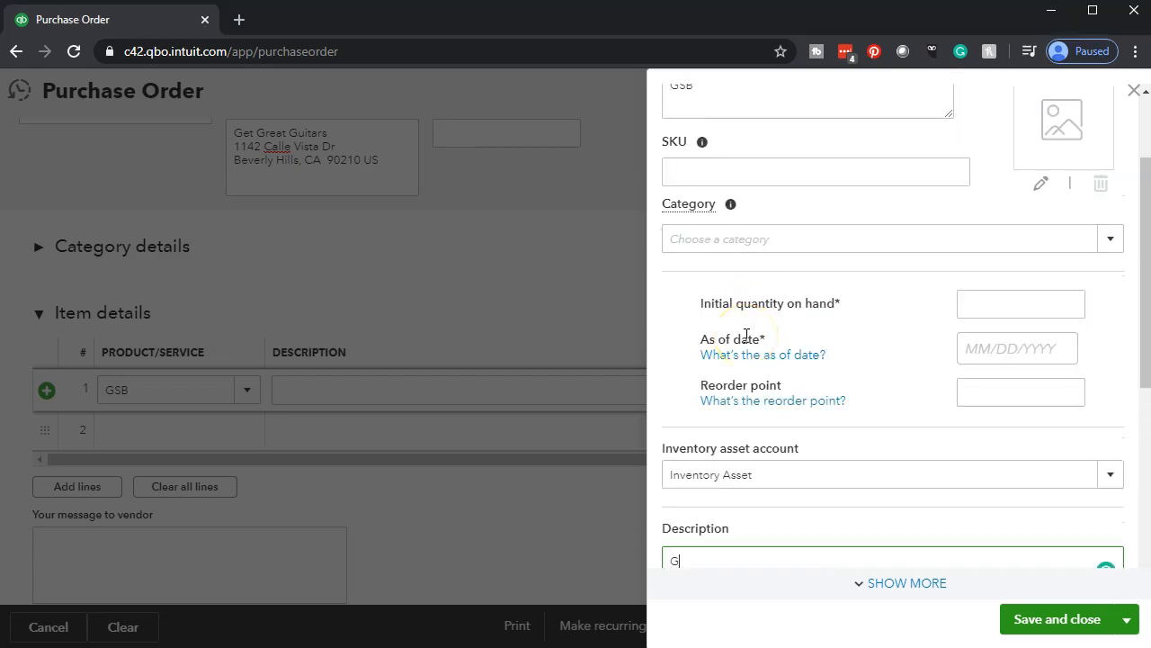
{"action": "type", "text": "ibson SG"}
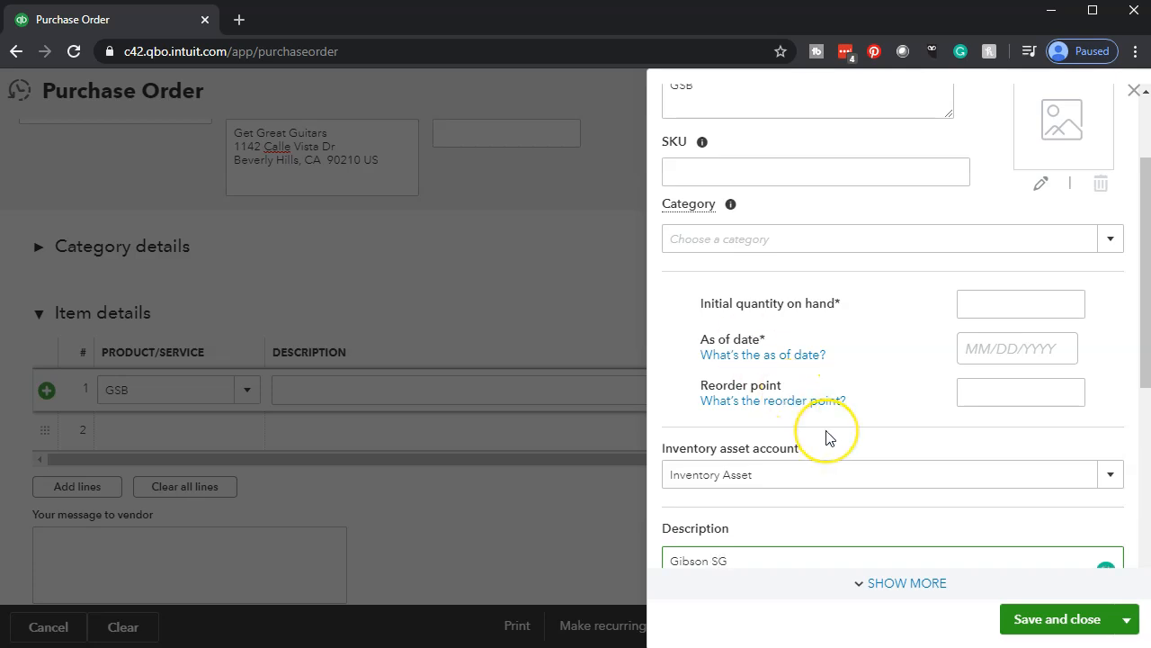
Step: Set the sales price of the GSB item to 777.40, with Sales of Product Income as the income account
{"action": "scroll", "coordinate": [828, 438], "scroll_direction": "down", "scroll_amount": 3}
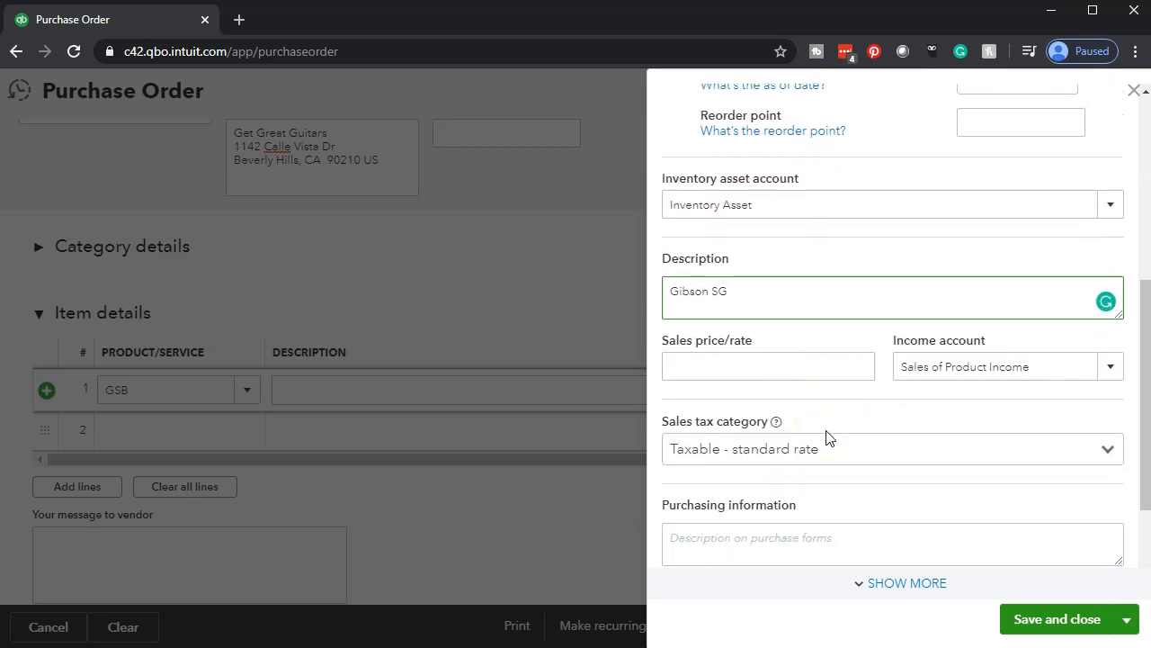
{"action": "left_click", "coordinate": [745, 364]}
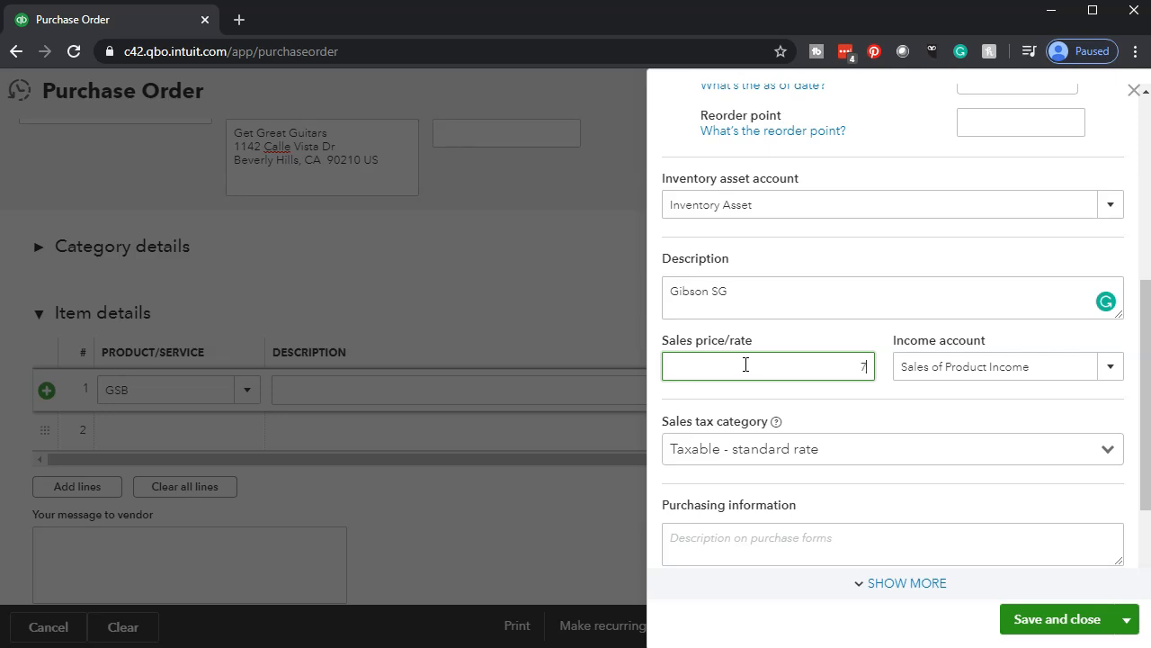
{"action": "type", "text": "777.40"}
{"action": "key", "text": "Tab"}
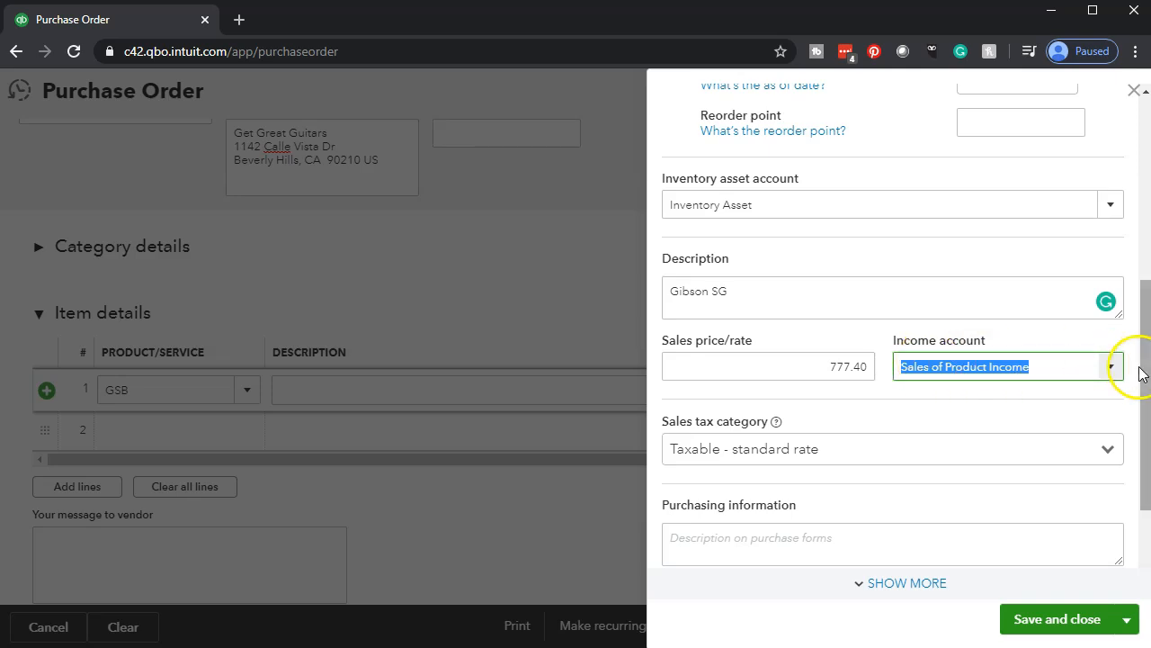
{"action": "left_click", "coordinate": [1112, 367]}
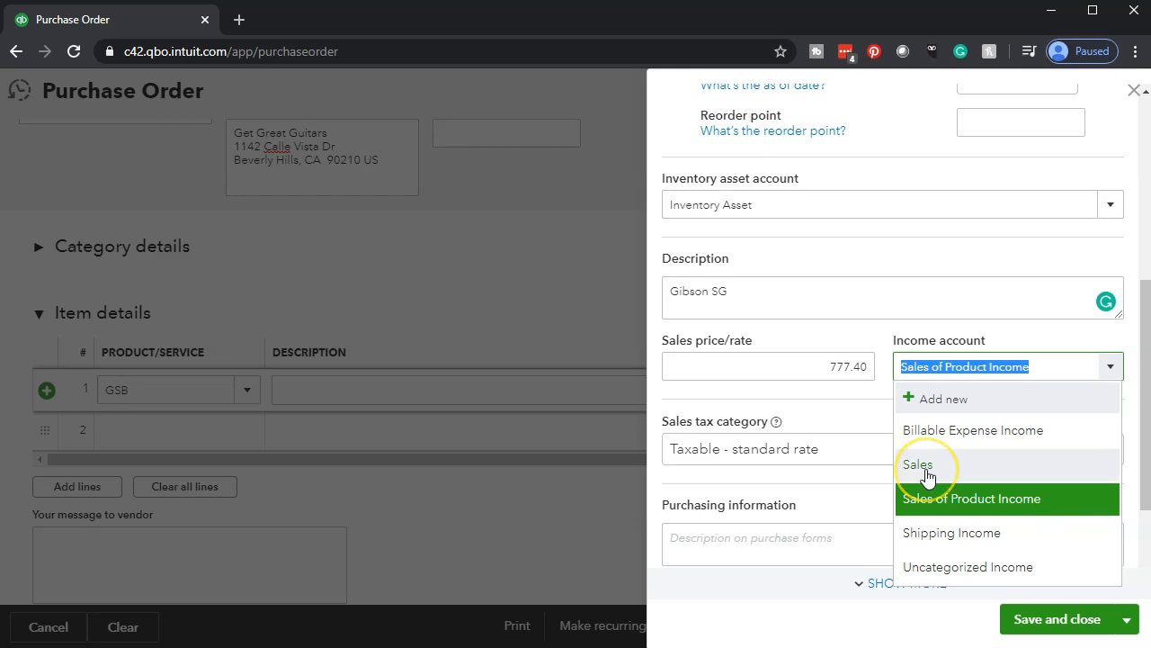
{"action": "left_click", "coordinate": [846, 417]}
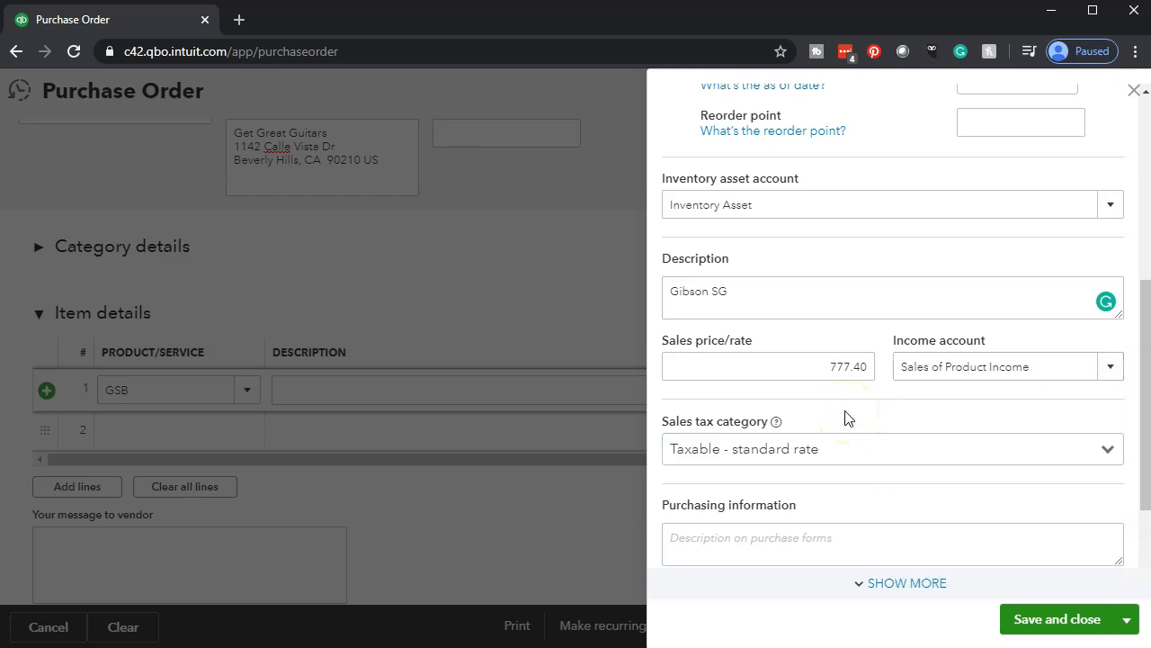
Step: Copy the sales description "Gibson SG" into the purchasing information of the GSB item
{"action": "scroll", "coordinate": [846, 417], "scroll_direction": "down", "scroll_amount": 1}
{"action": "left_click", "coordinate": [827, 376]}
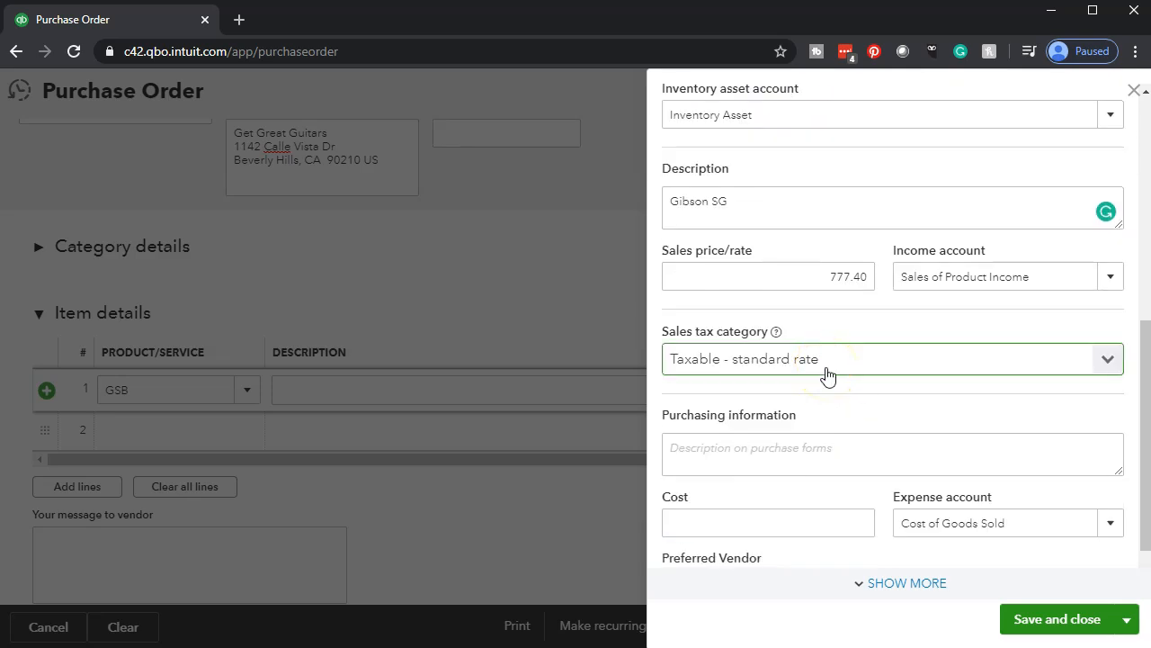
{"action": "left_click", "coordinate": [810, 429]}
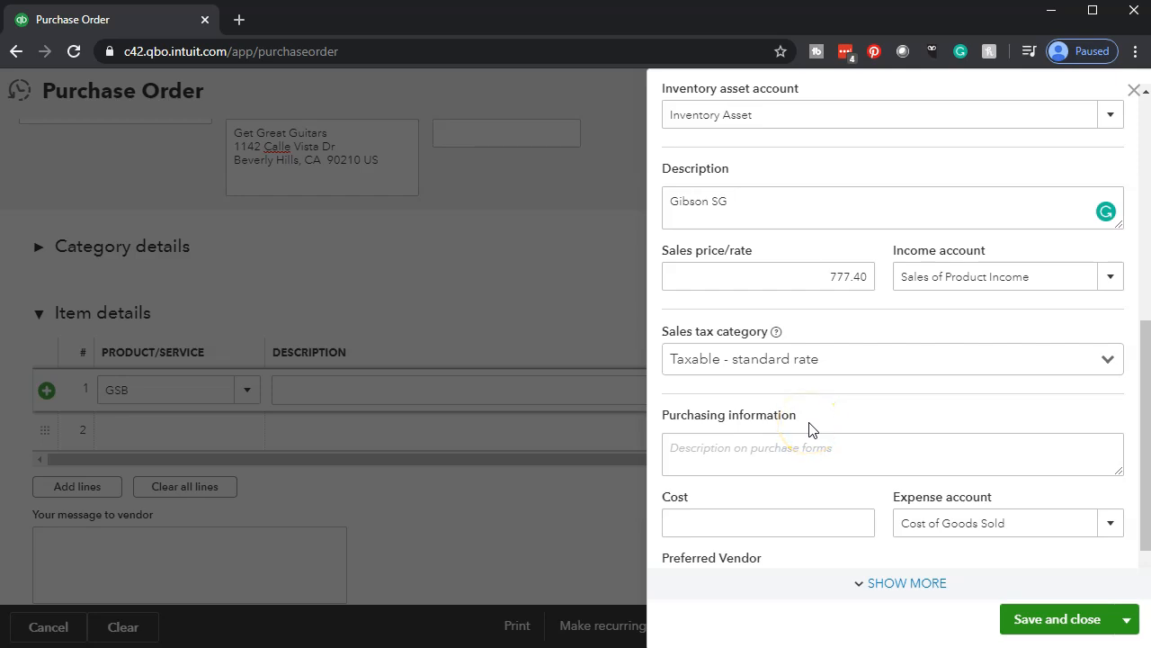
{"action": "left_click", "coordinate": [762, 224]}
{"action": "left_click_drag", "start_coordinate": [725, 202], "coordinate": [643, 199]}
{"action": "key", "text": "ctrl+c"}
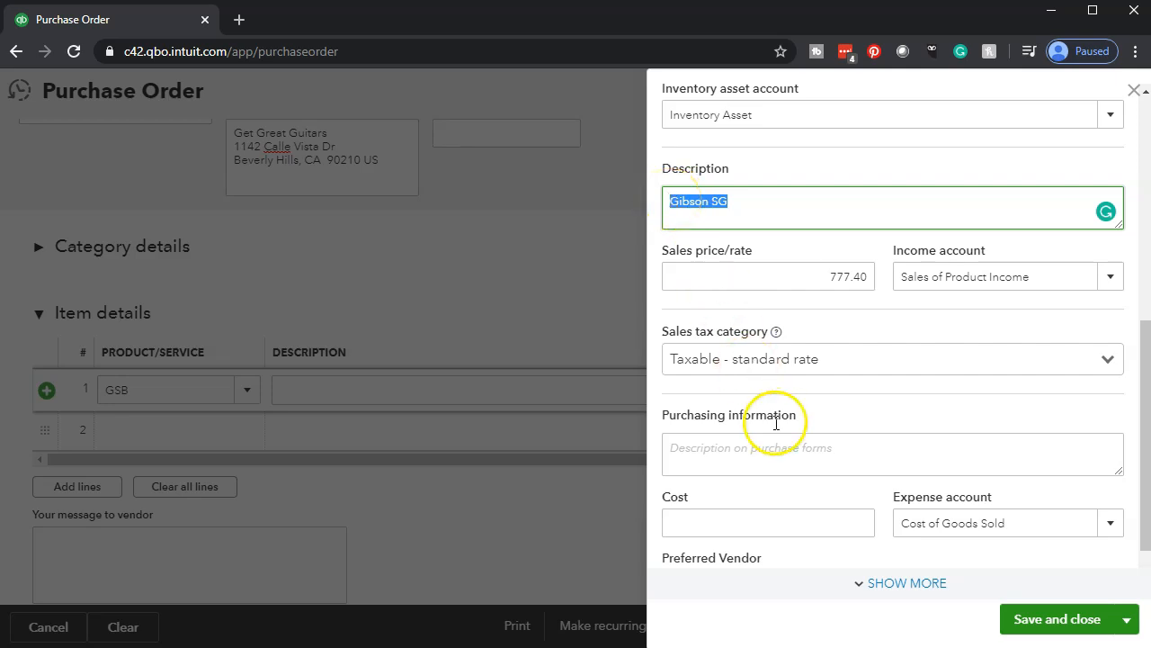
{"action": "left_click", "coordinate": [761, 455]}
{"action": "key", "text": "ctrl+v"}
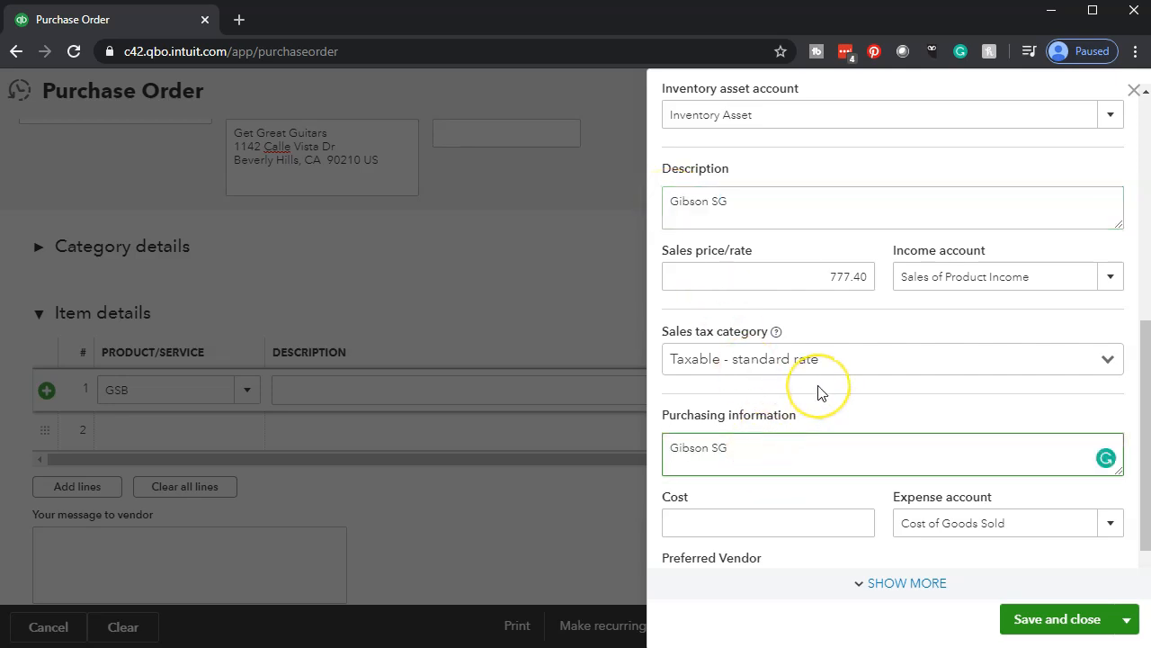
Step: Set the purchase cost of the GSB item to 598, with Cost of Goods Sold as the expense account
{"action": "scroll", "coordinate": [817, 392], "scroll_direction": "down", "scroll_amount": 2}
{"action": "left_click", "coordinate": [815, 484]}
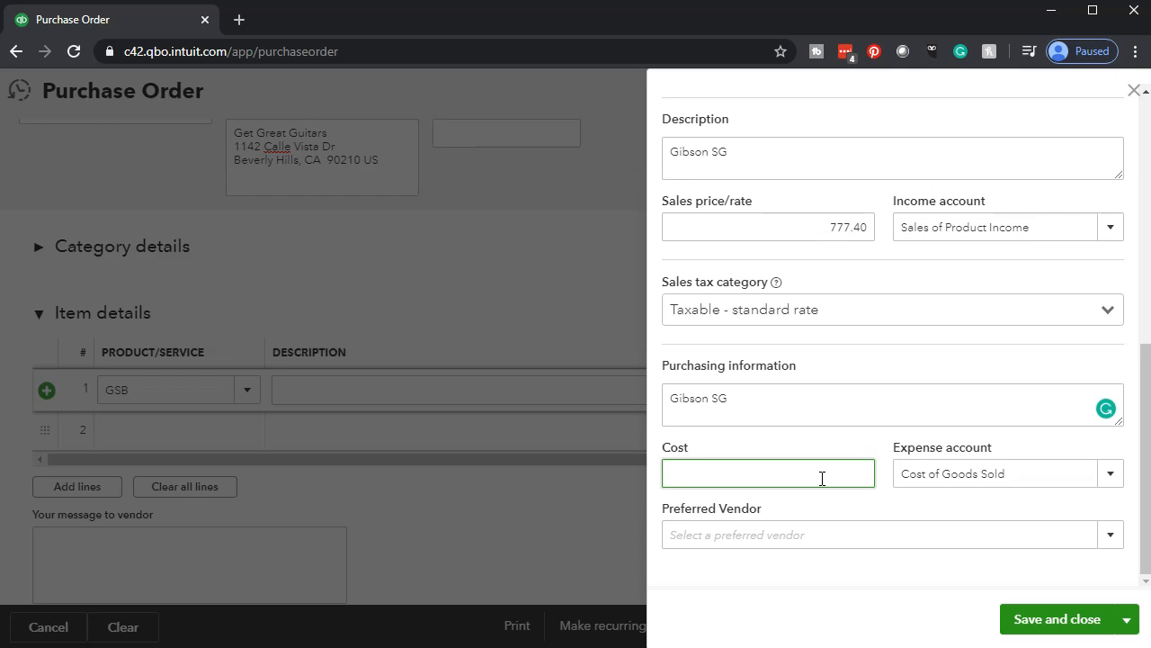
{"action": "type", "text": "598"}
{"action": "key", "text": "Tab"}
{"action": "left_click", "coordinate": [834, 437]}
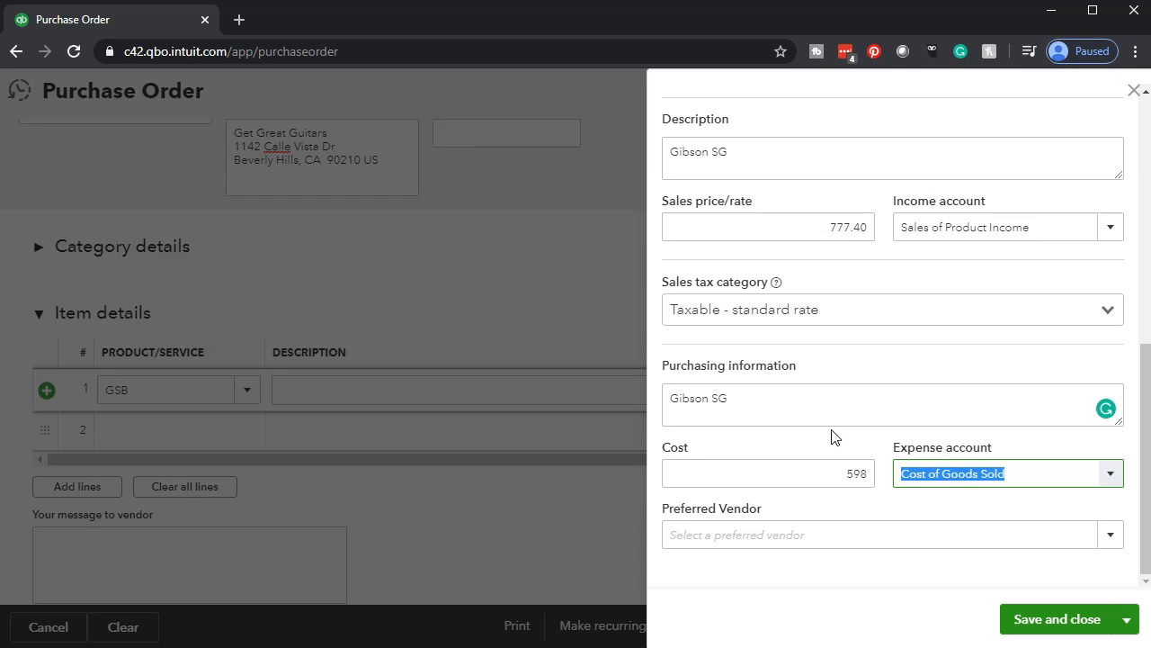
{"action": "left_click", "coordinate": [841, 500]}
Step: Choose Gibson as the preferred vendor of the GSB item and try to save the item
{"action": "left_click", "coordinate": [1109, 537]}
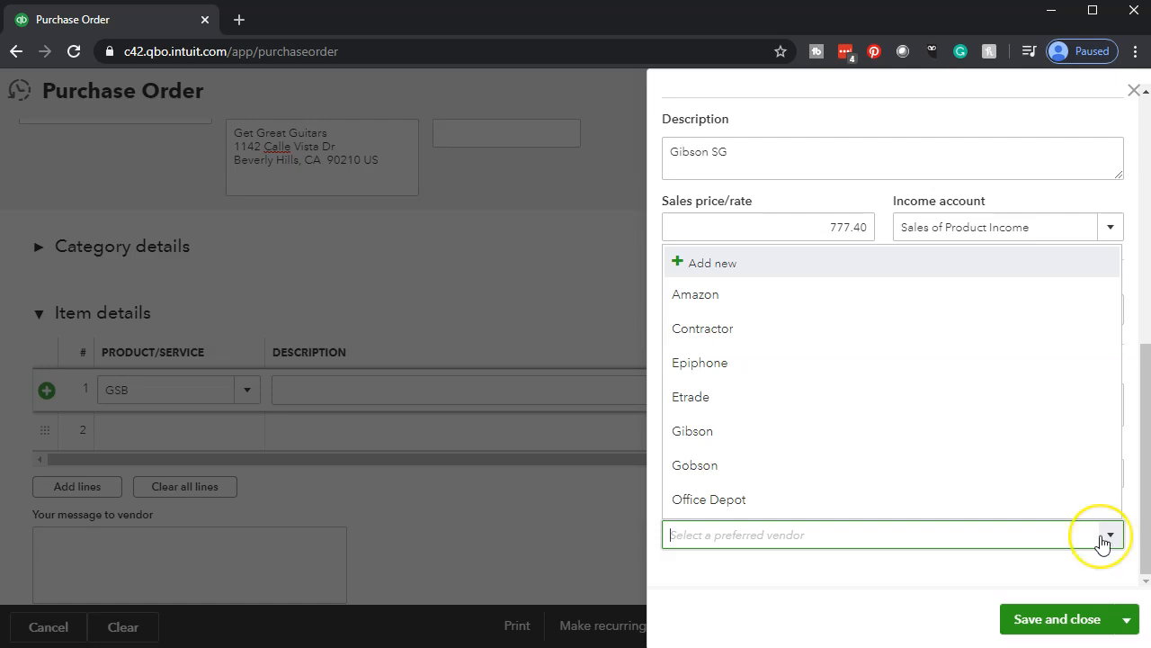
{"action": "type", "text": "Gibson"}
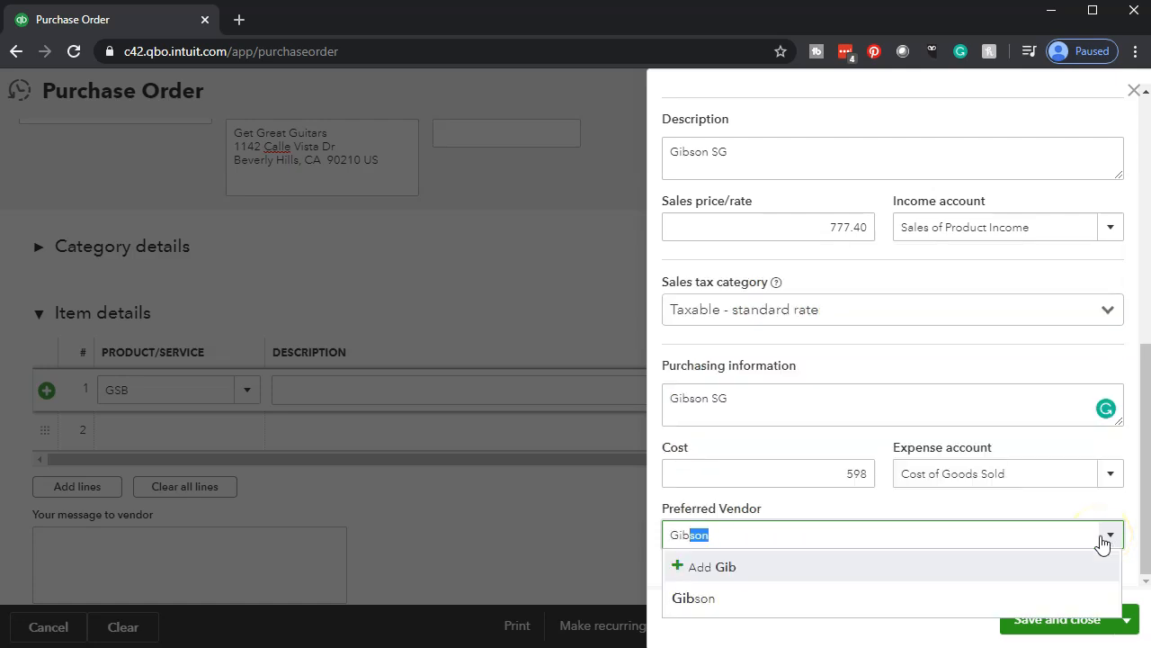
{"action": "left_click", "coordinate": [719, 608]}
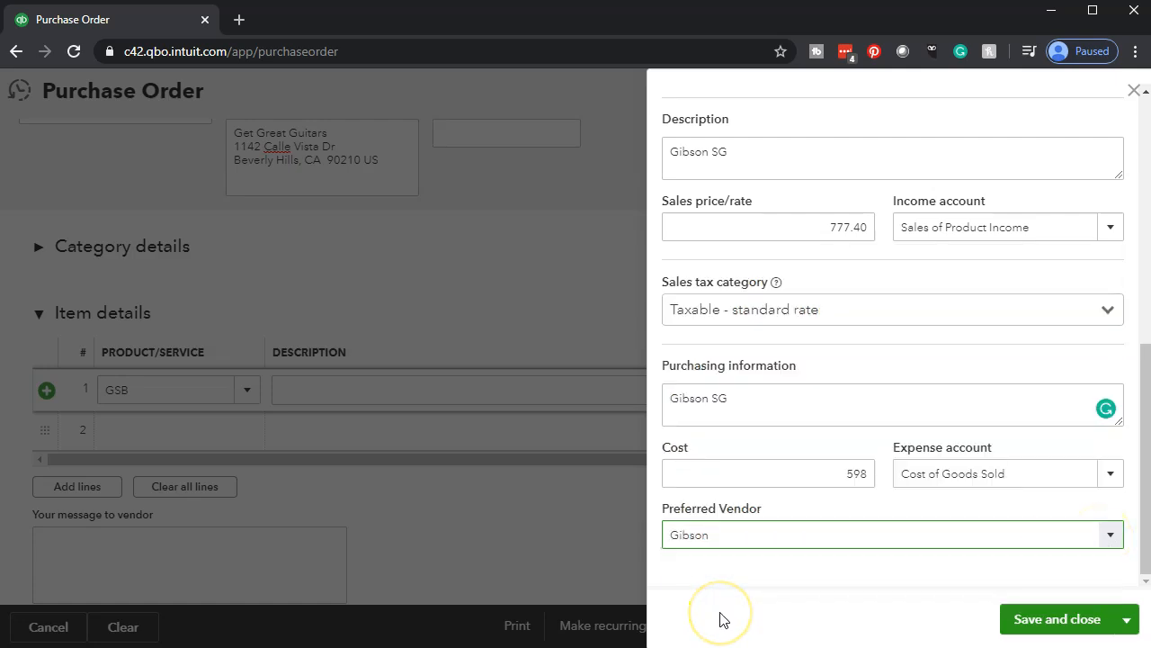
{"action": "left_click", "coordinate": [771, 535]}
{"action": "scroll", "coordinate": [771, 531], "scroll_direction": "up", "scroll_amount": 10}
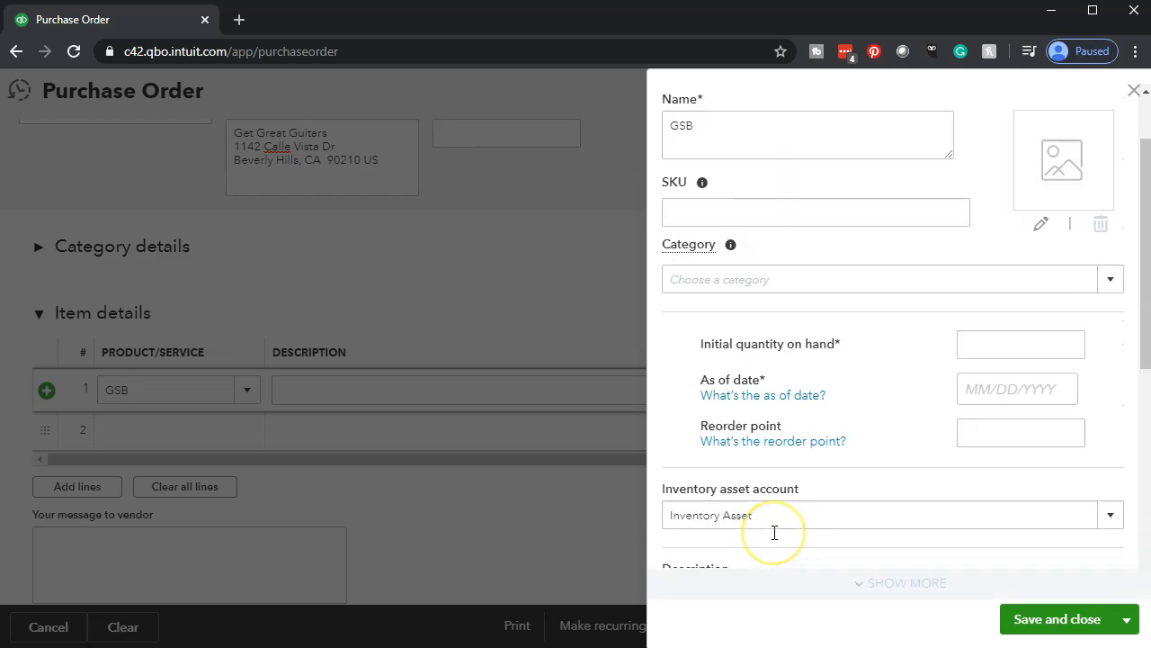
{"action": "scroll", "coordinate": [773, 538], "scroll_direction": "down", "scroll_amount": 5}
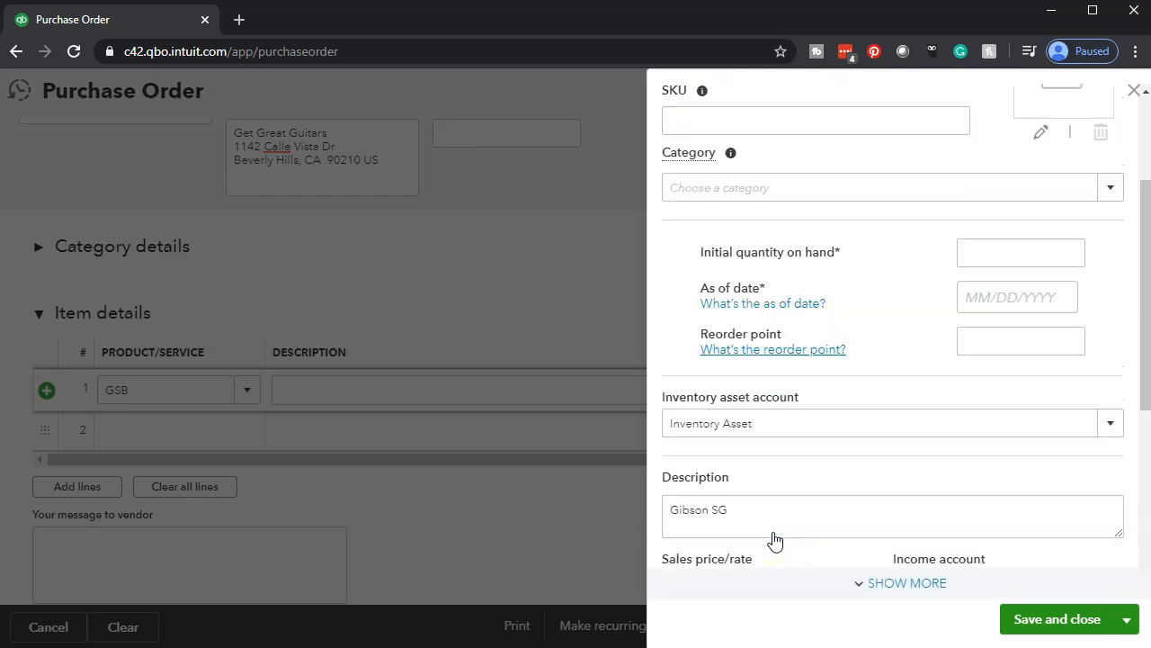
{"action": "scroll", "coordinate": [774, 538], "scroll_direction": "down", "scroll_amount": 4}
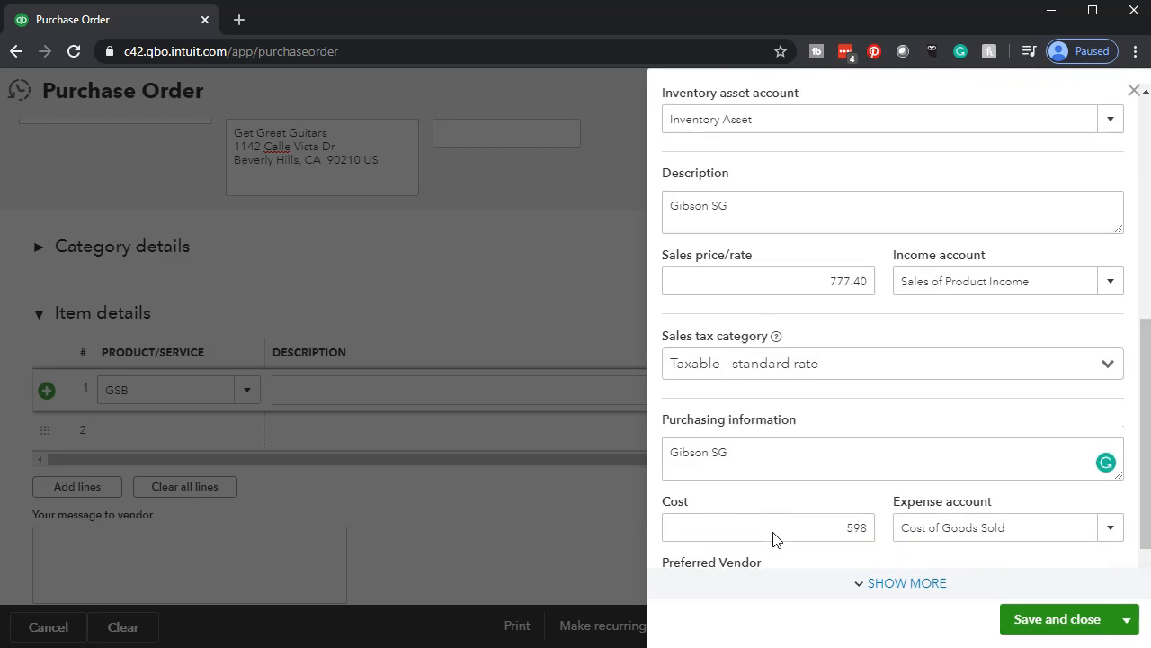
{"action": "left_click", "coordinate": [1030, 636]}
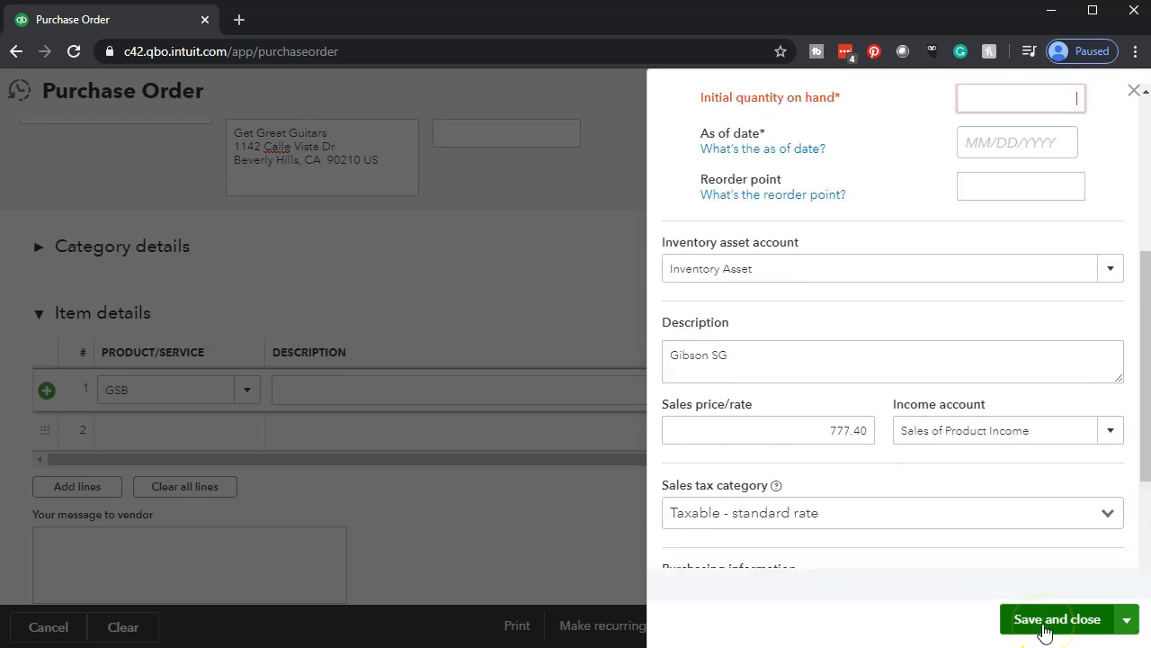
Step: Set the initial quantity on hand to 0 as of 01/01/2020 and save the GSB item
{"action": "scroll", "coordinate": [810, 311], "scroll_direction": "up", "scroll_amount": 2}
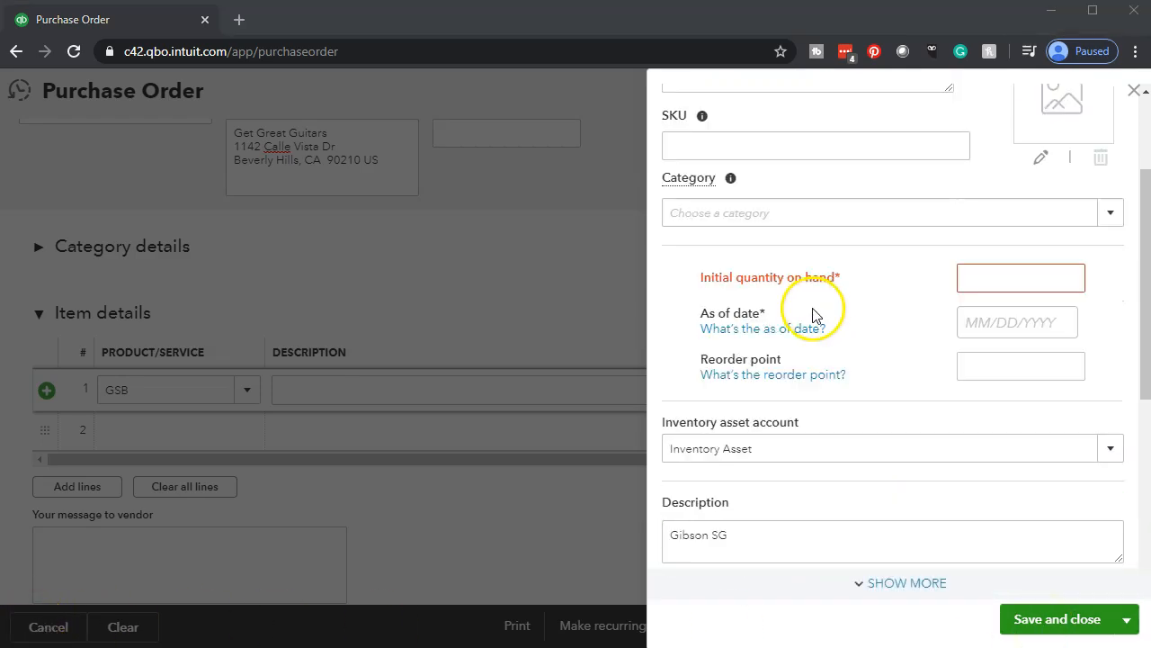
{"action": "left_click", "coordinate": [983, 282]}
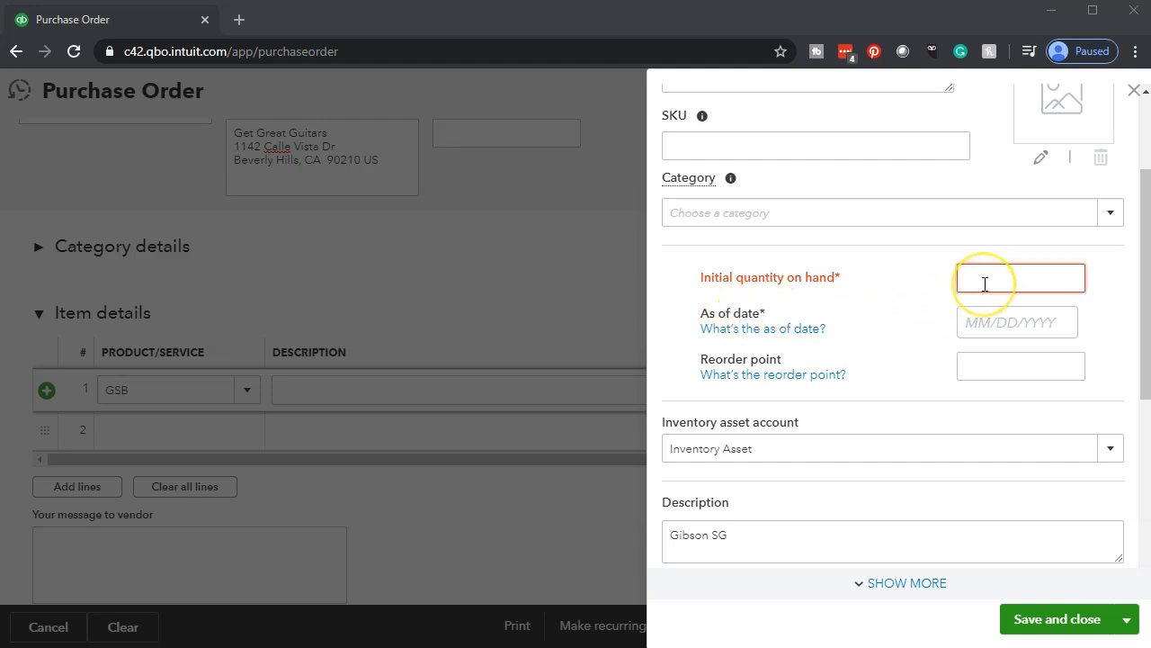
{"action": "left_click", "coordinate": [863, 348]}
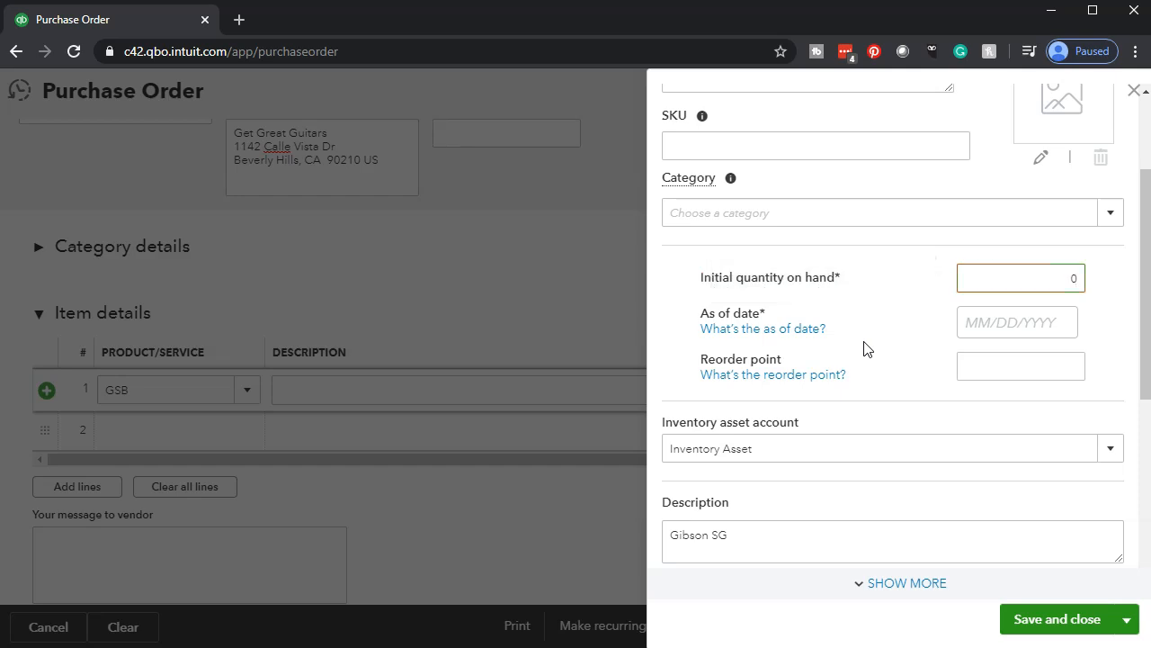
{"action": "key", "text": "Tab"}
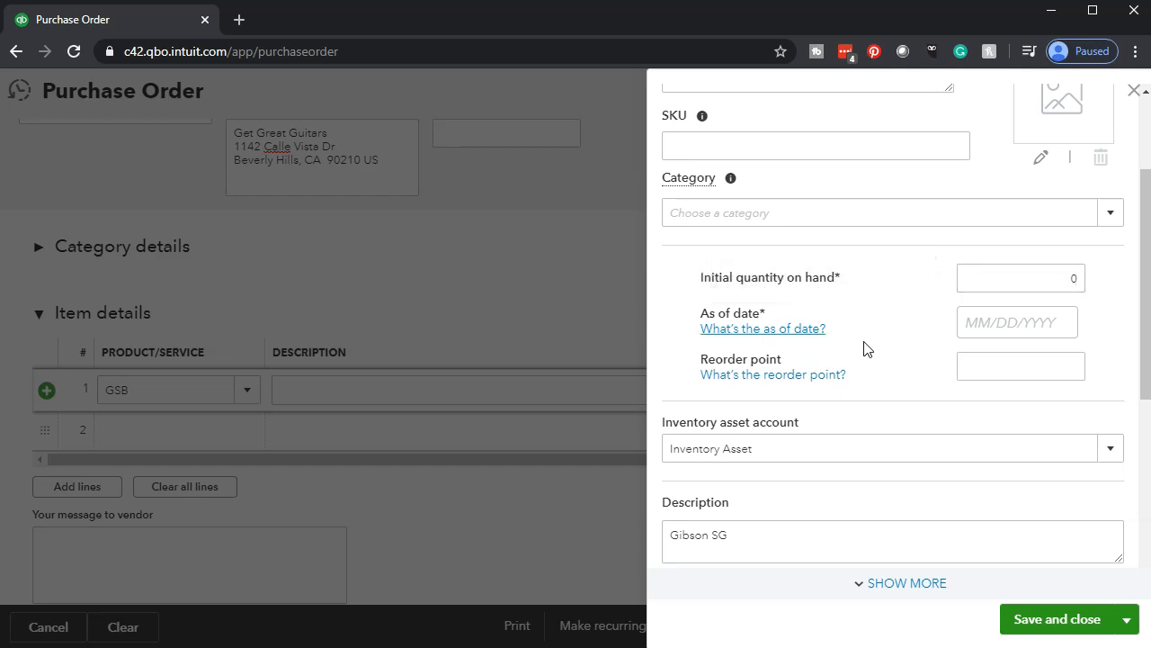
{"action": "key", "text": "Tab"}
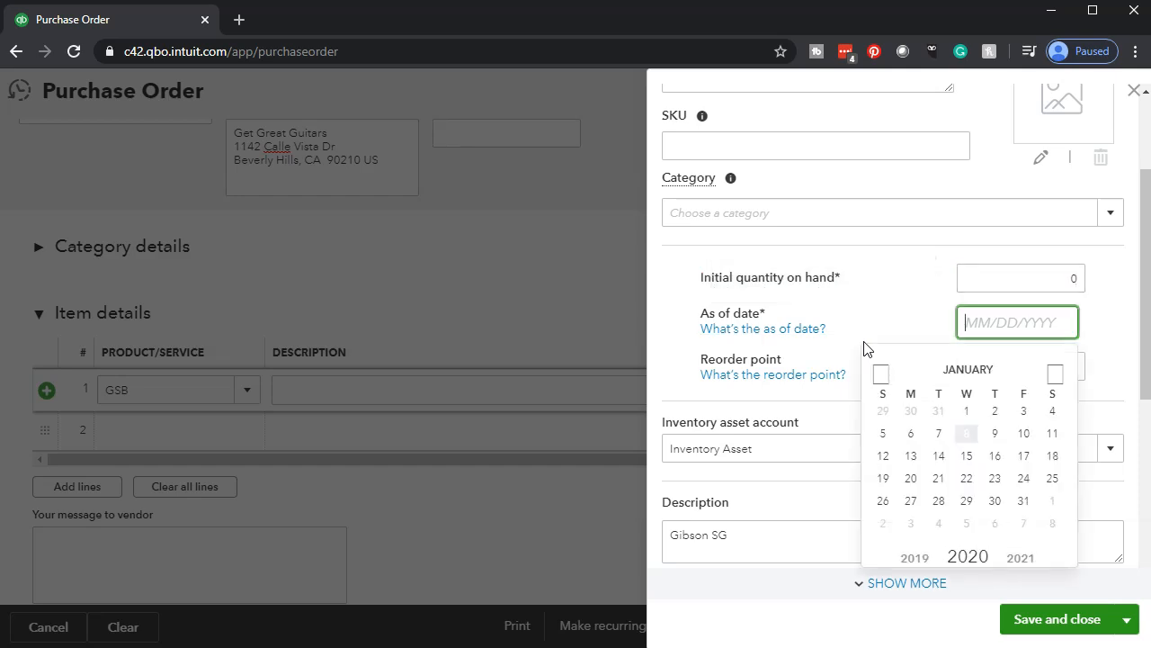
{"action": "left_click", "coordinate": [966, 410]}
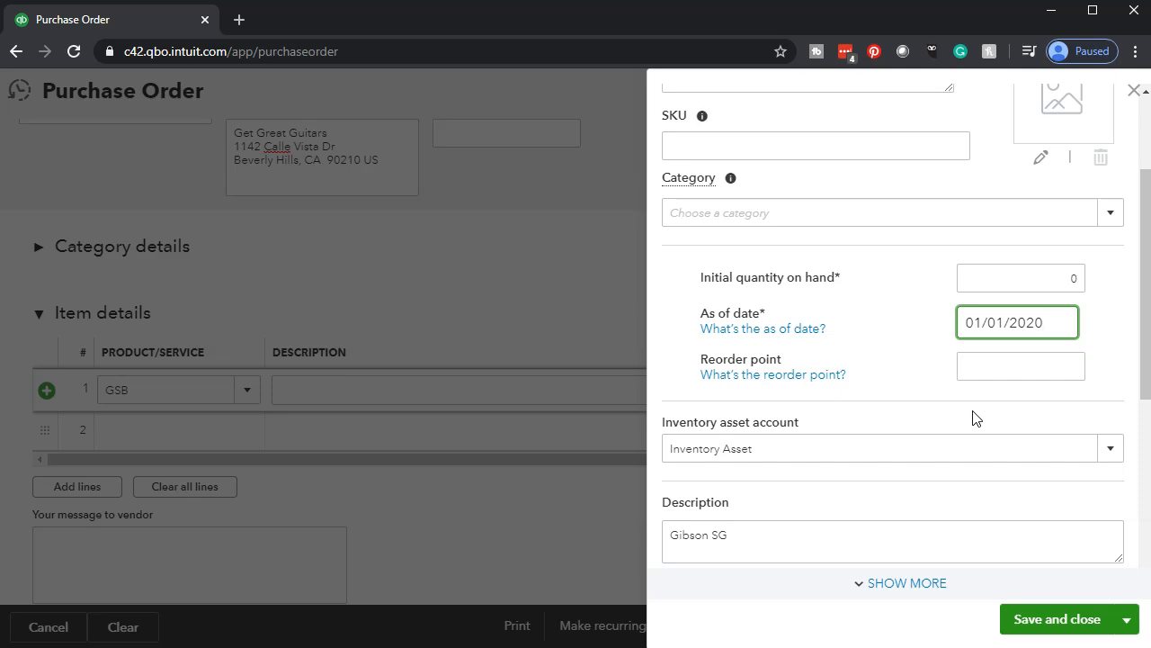
{"action": "left_click", "coordinate": [1039, 623]}
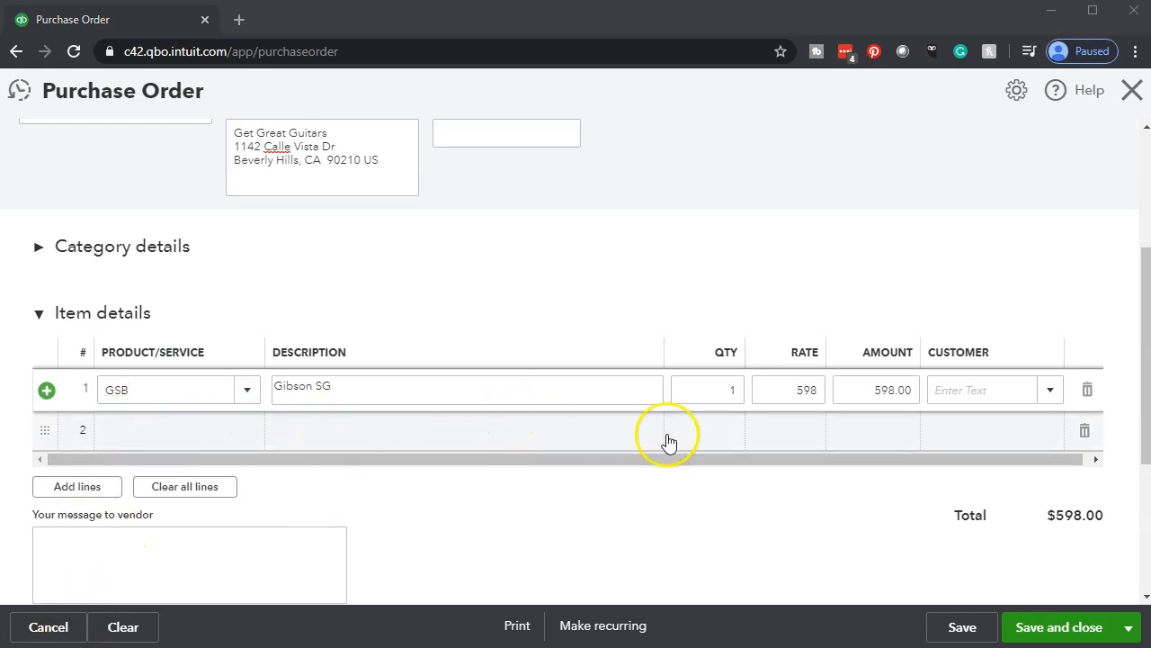
Step: Assign the GSB line to Music Stuff Store, adding it as a new customer and saving the customer record
{"action": "left_click", "coordinate": [772, 403]}
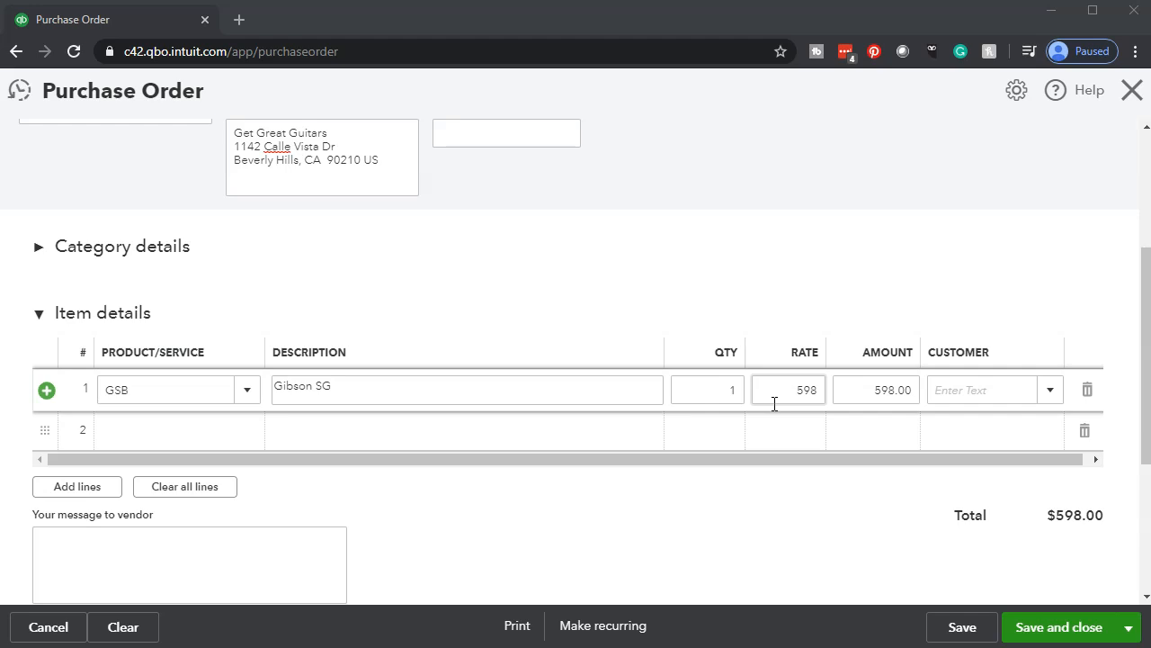
{"action": "left_click", "coordinate": [951, 394]}
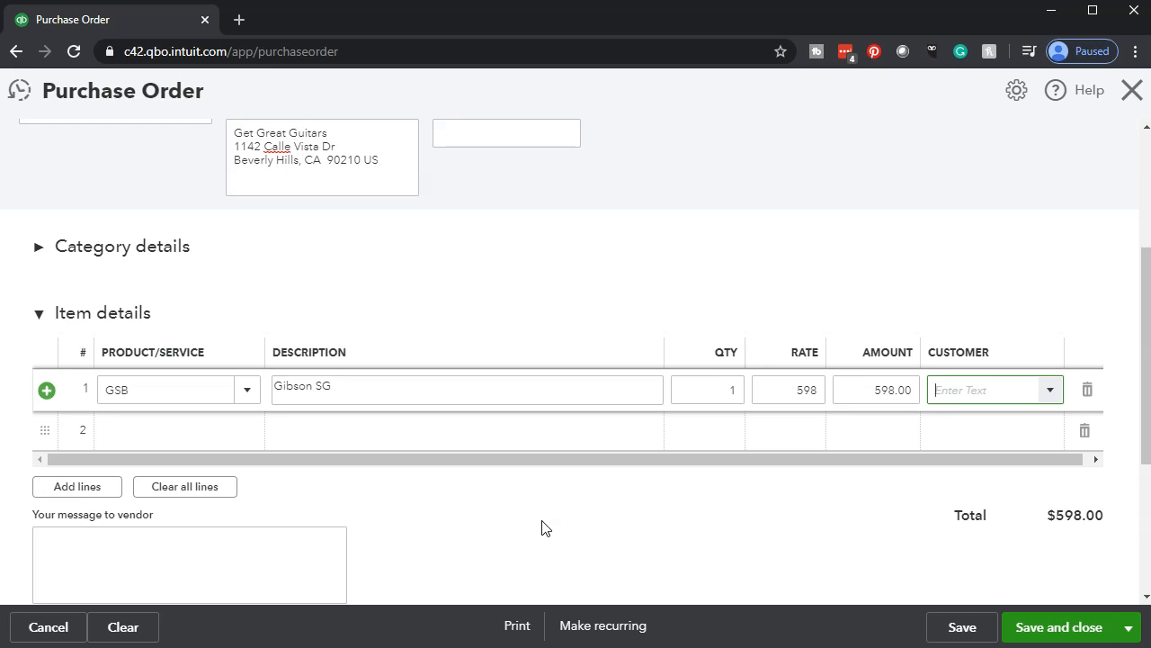
{"action": "scroll", "coordinate": [543, 528], "scroll_direction": "up", "scroll_amount": 3}
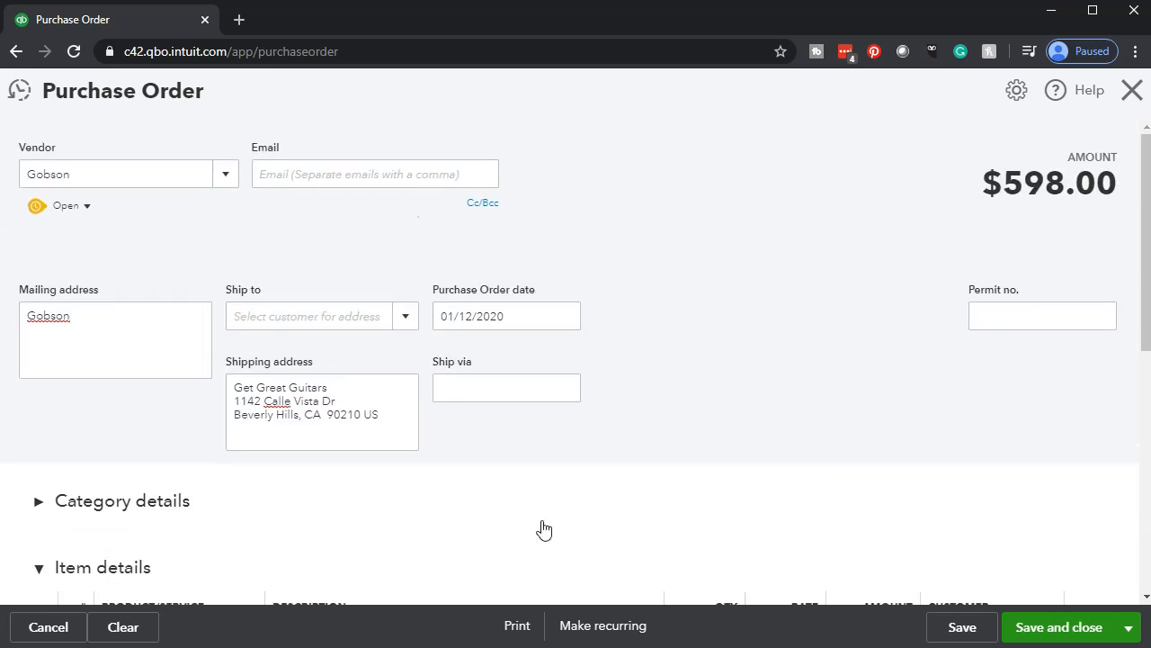
{"action": "scroll", "coordinate": [542, 529], "scroll_direction": "down", "scroll_amount": 3}
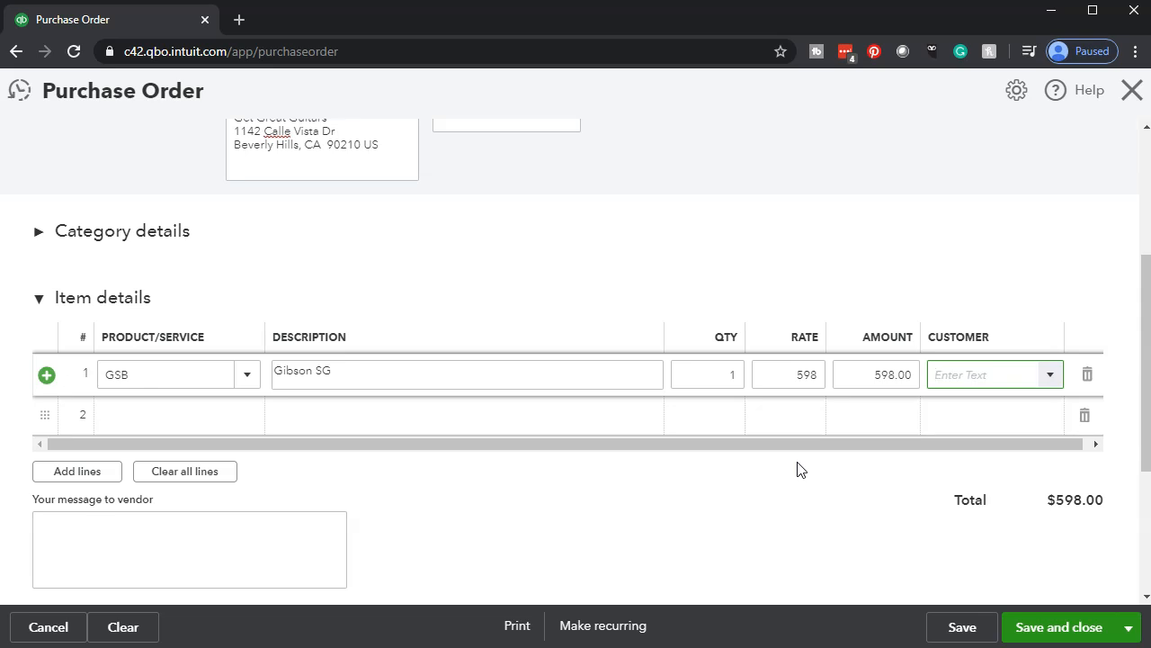
{"action": "type", "text": "Music Stu"}
{"action": "type", "text": "ff Sol"}
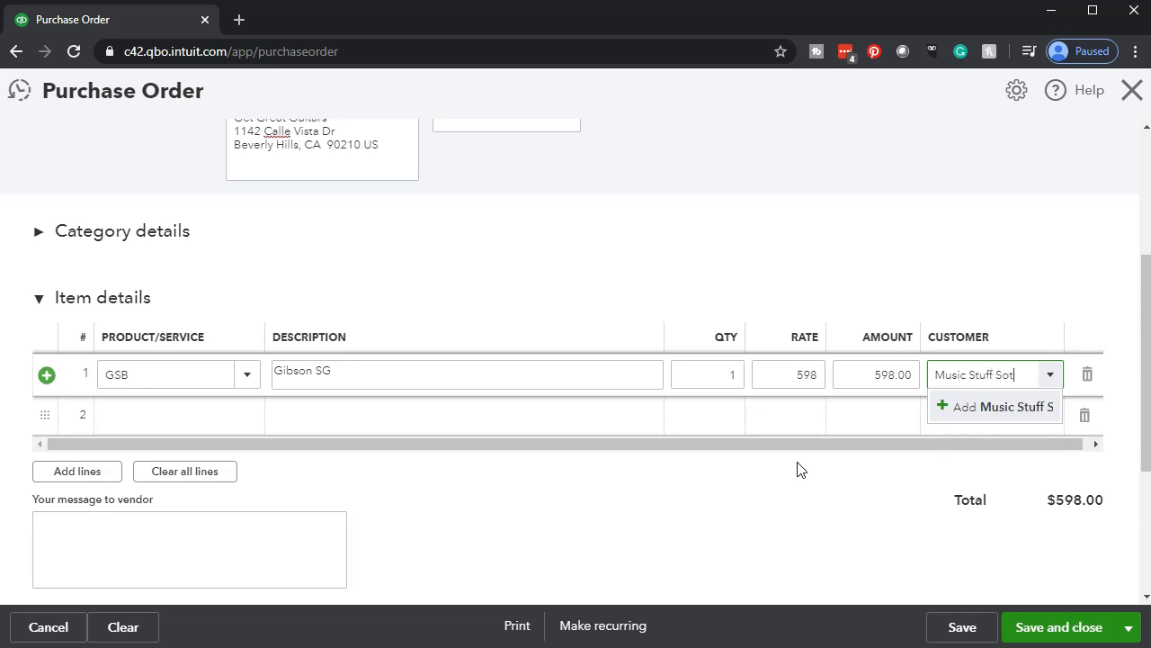
{"action": "key", "text": "BackSpace"}
{"action": "key", "text": "BackSpace"}
{"action": "type", "text": "tore"}
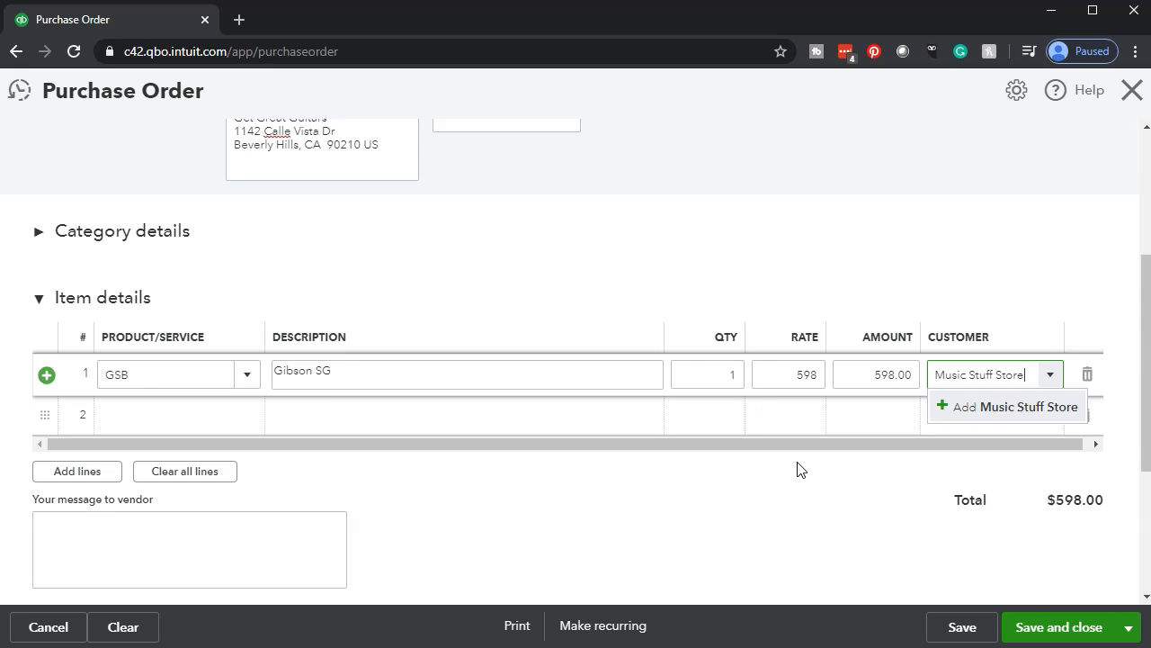
{"action": "key", "text": "Return"}
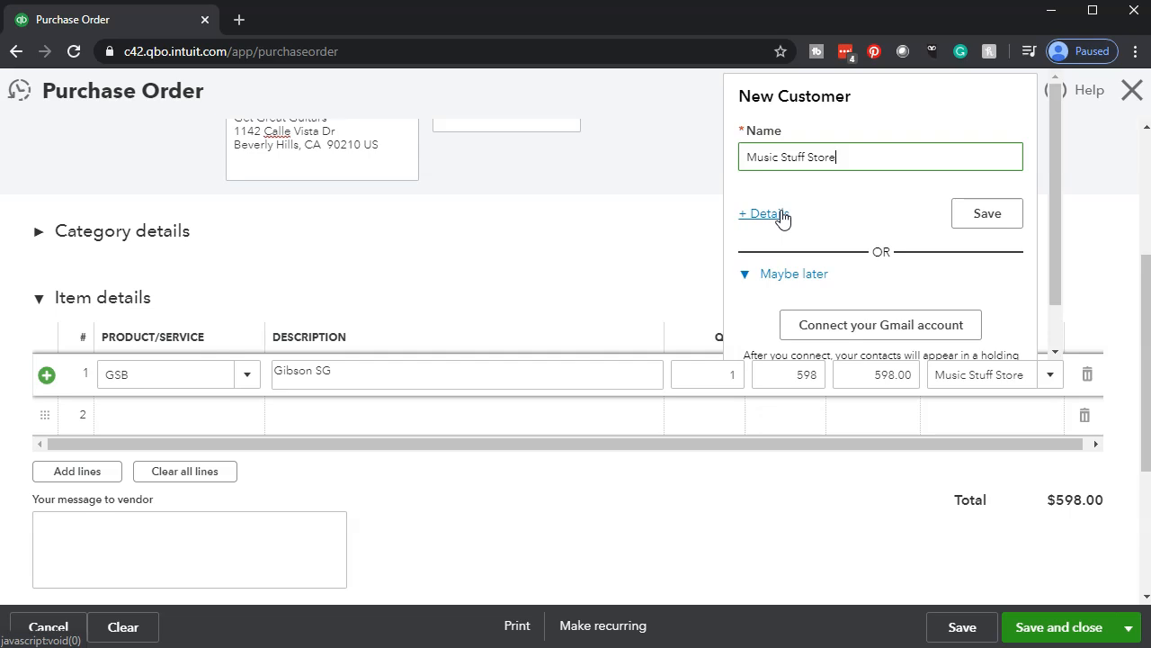
{"action": "left_click", "coordinate": [960, 225]}
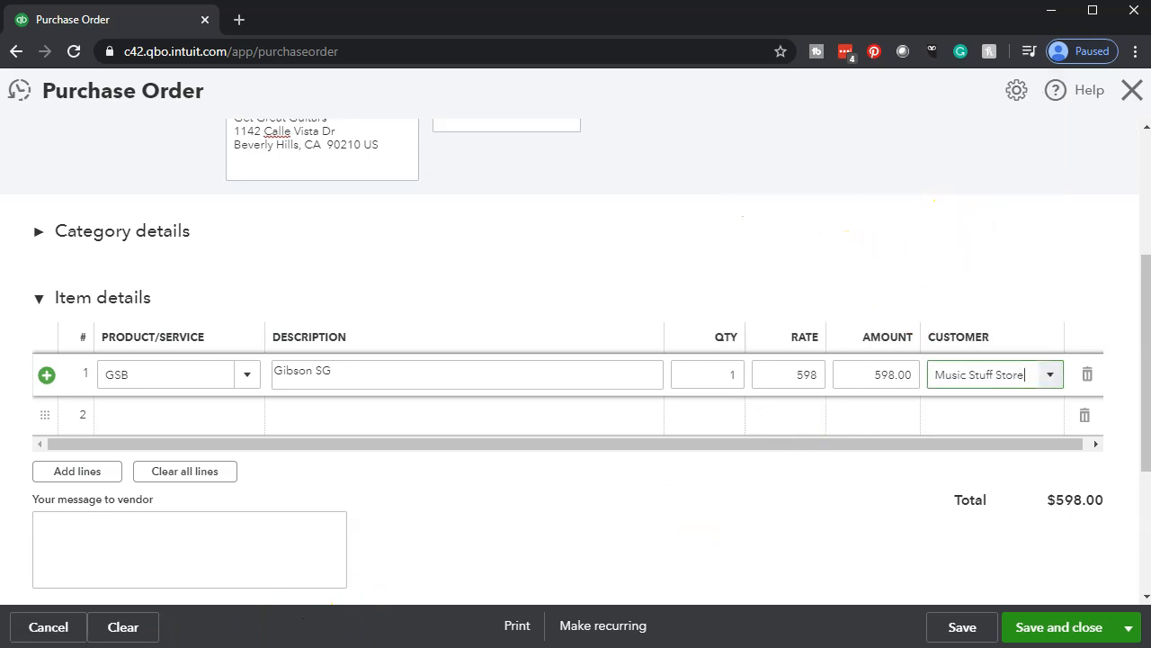
{"action": "scroll", "coordinate": [403, 489], "scroll_direction": "down", "scroll_amount": 3}
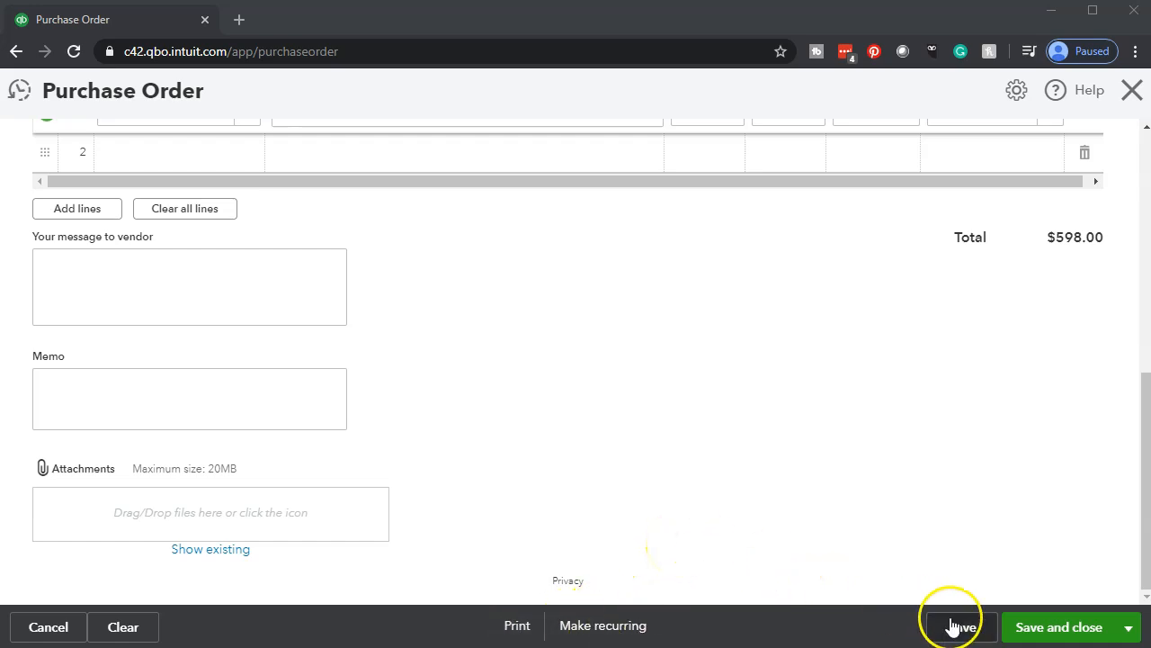
{"action": "left_click", "coordinate": [1132, 631]}
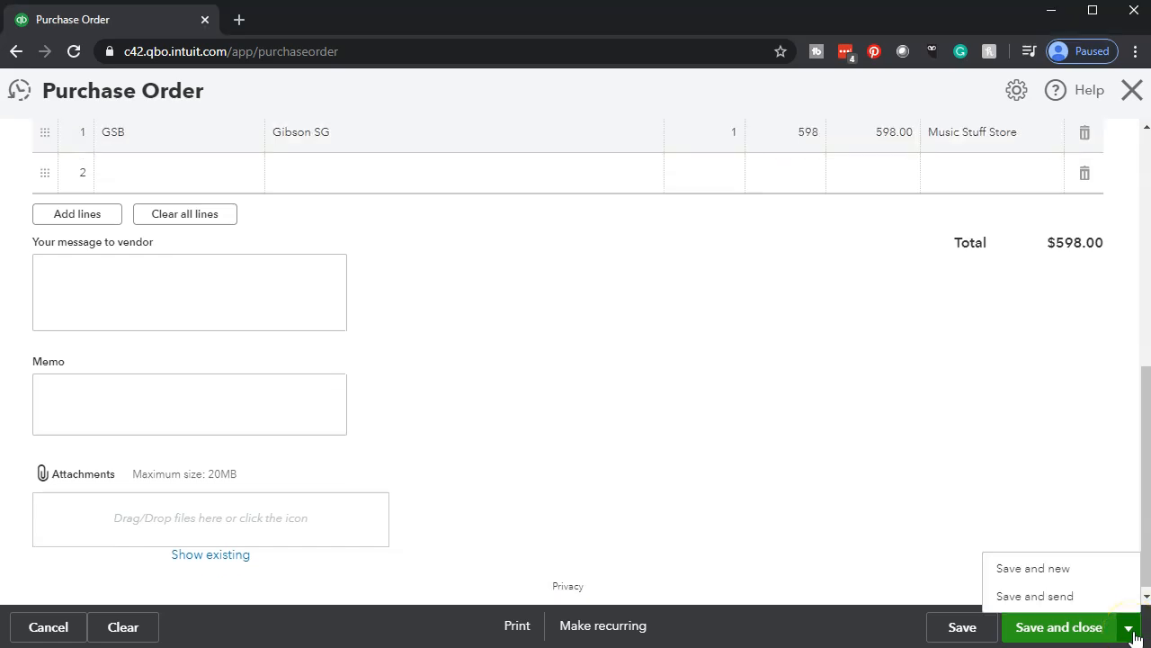
{"action": "left_click", "coordinate": [1112, 576]}
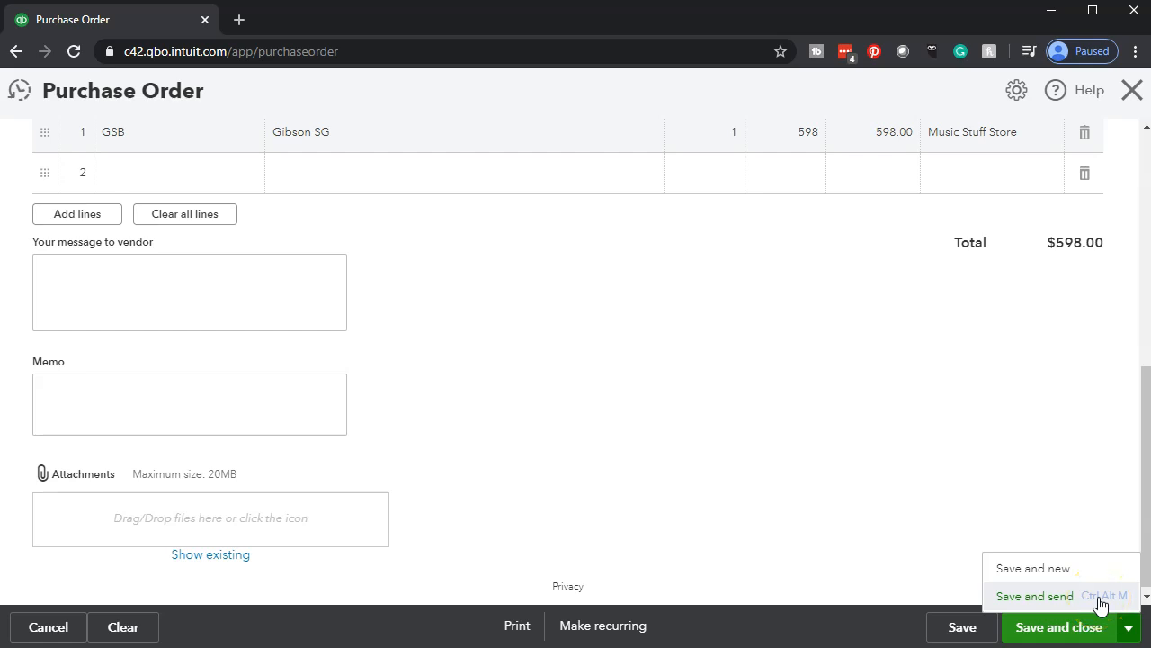
{"action": "left_click", "coordinate": [769, 491]}
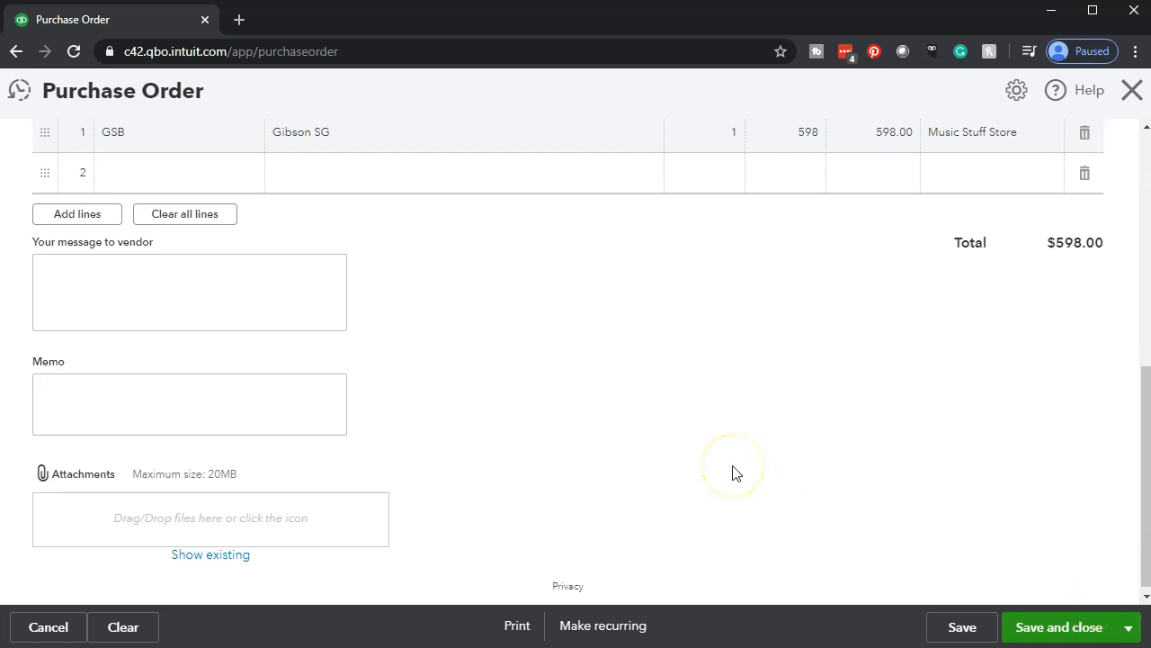